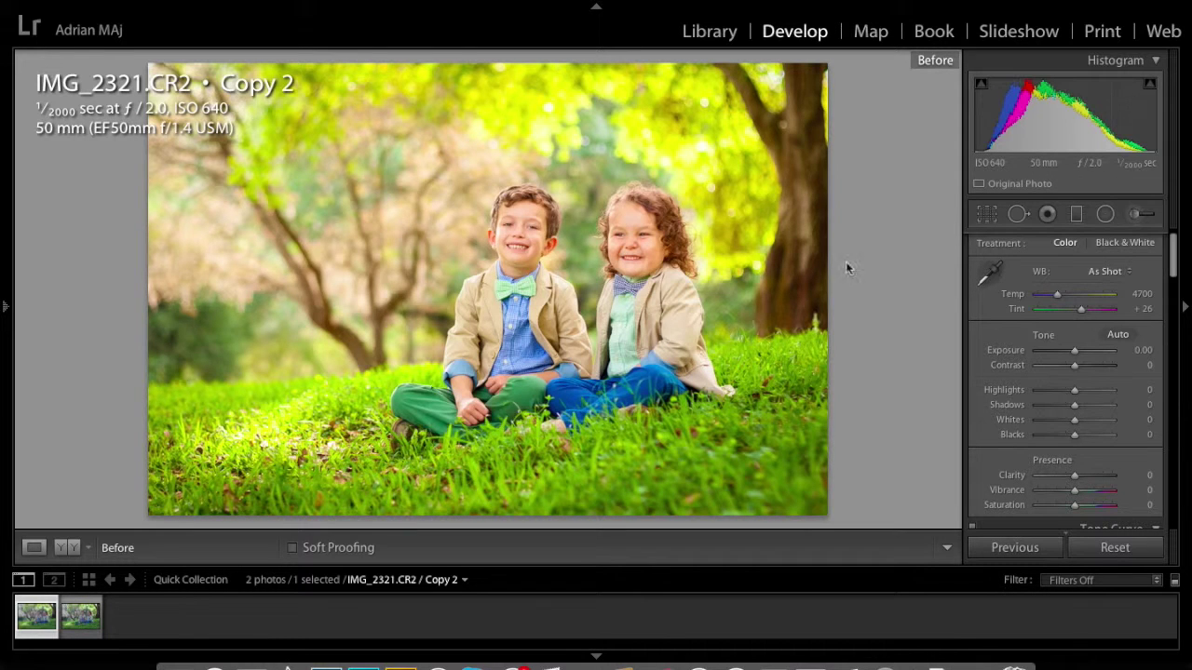
# Step: Switch to the unedited virtual copy, Copy 3, and warm its white balance to Temp 6247 and Tint +10
pyautogui.click(98, 613)
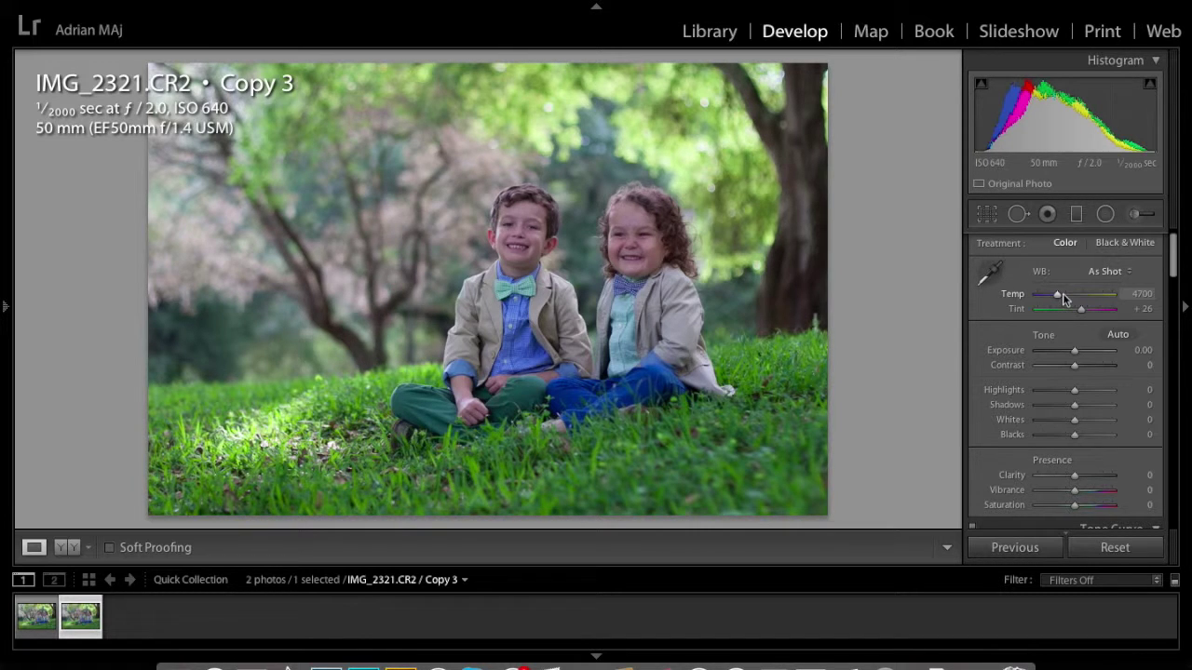
pyautogui.moveTo(1064, 298); pyautogui.dragTo(1069, 296)
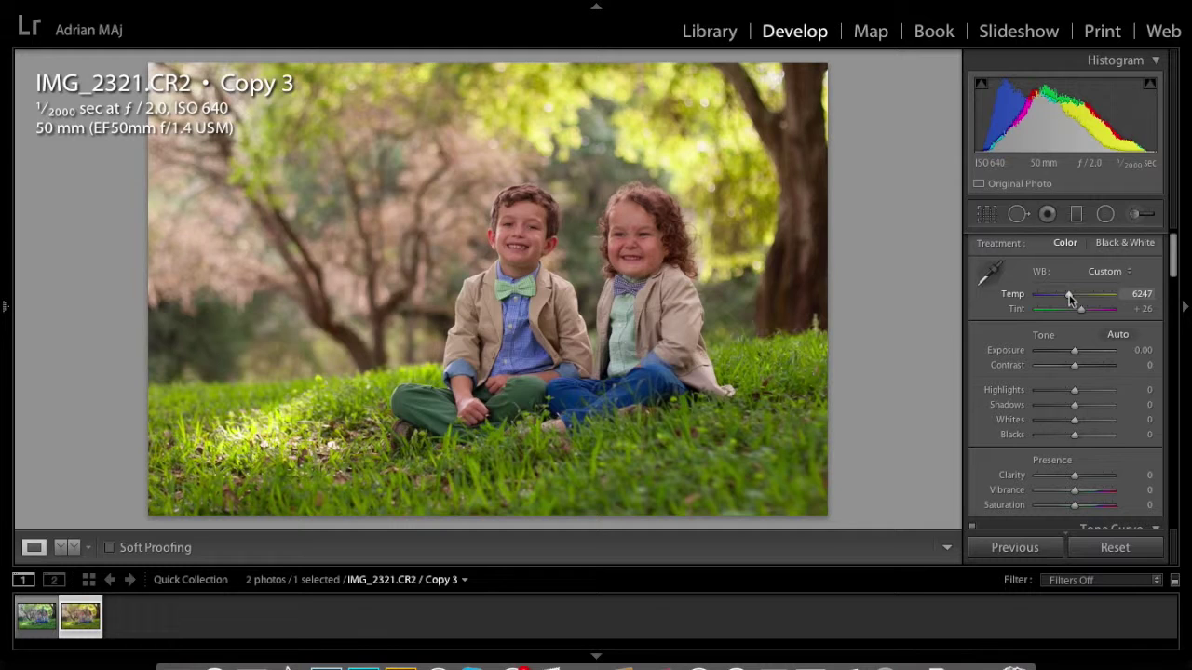
pyautogui.moveTo(1083, 315); pyautogui.dragTo(1077, 316)
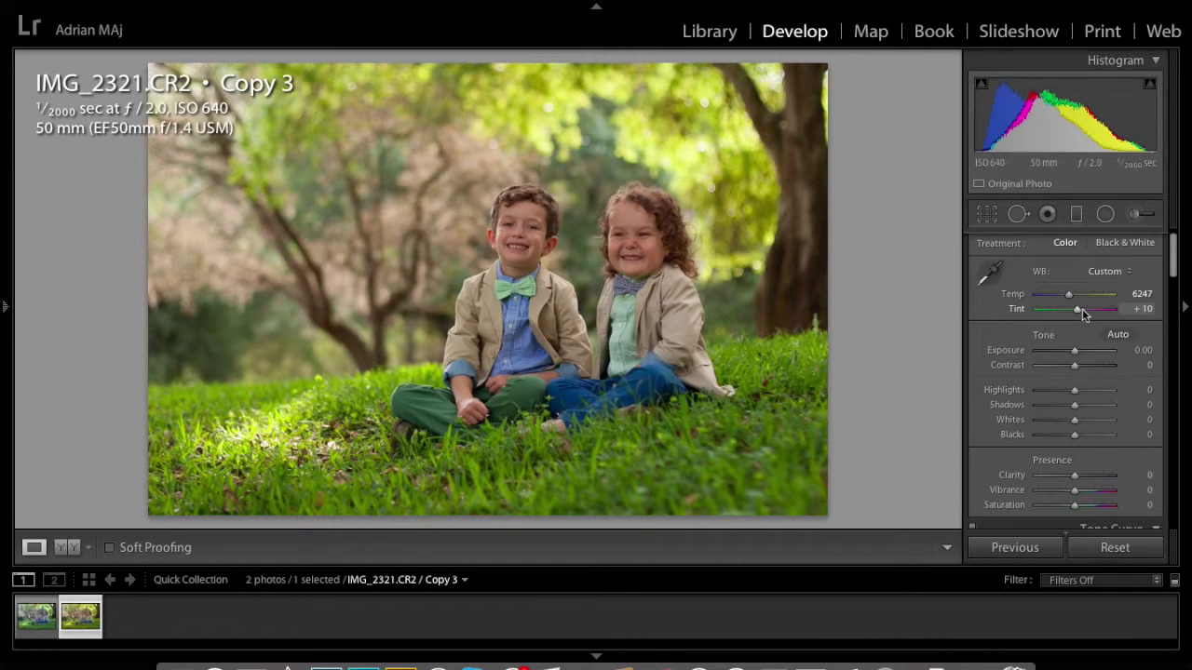
# Step: Raise the photo's exposure to +1.10
pyautogui.press('=')
pyautogui.press('=')
pyautogui.press('=')
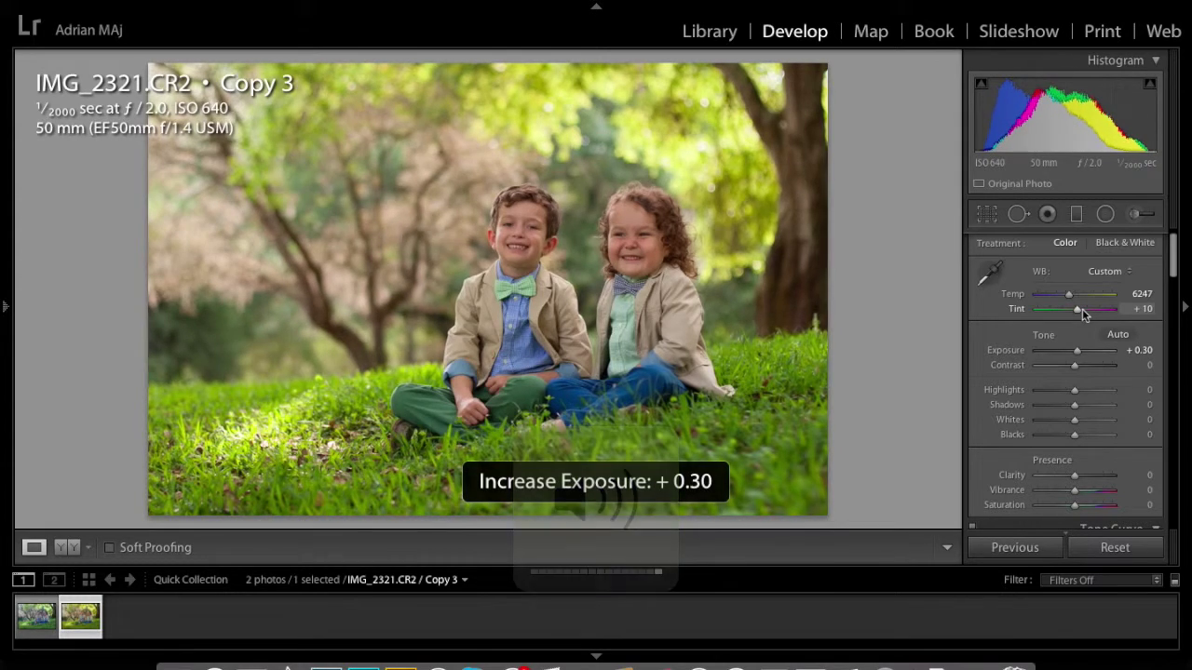
pyautogui.press('=')
pyautogui.press('=')
pyautogui.press('=')
pyautogui.press('=')
pyautogui.press('=')
pyautogui.press('=')
pyautogui.press('=')
pyautogui.press('=')
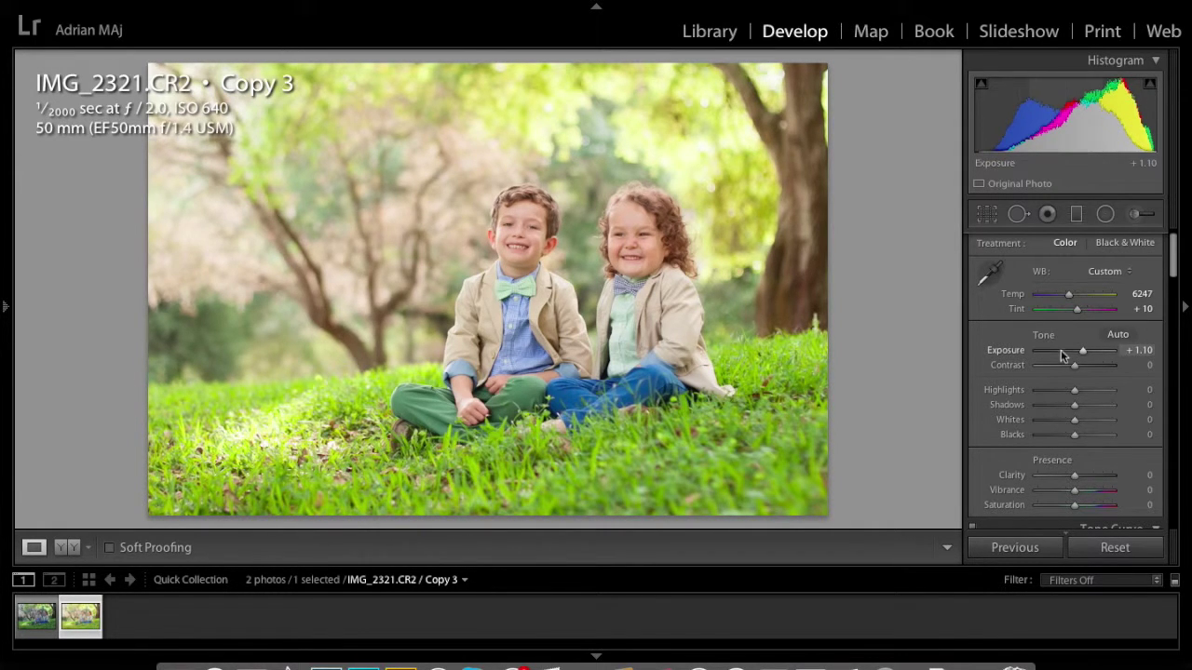
# Step: Lower the photo's Highlights to −72 and raise its Shadows to +7
pyautogui.moveTo(1063, 395); pyautogui.dragTo(1049, 396)
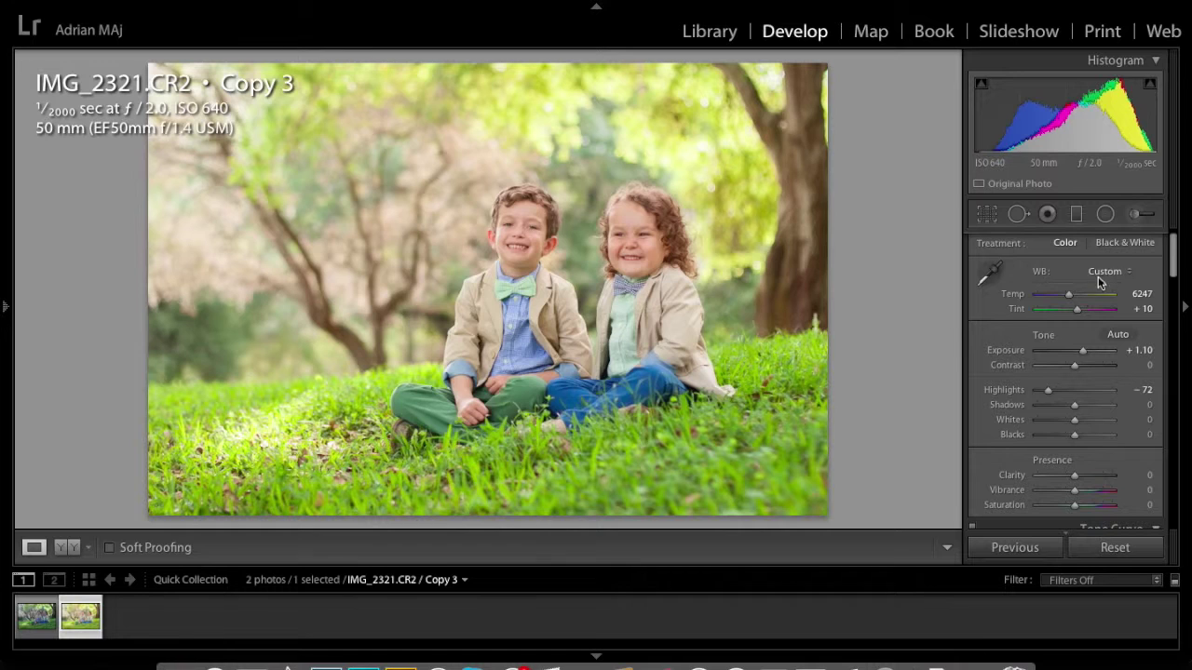
pyautogui.moveTo(1075, 412); pyautogui.dragTo(1078, 412)
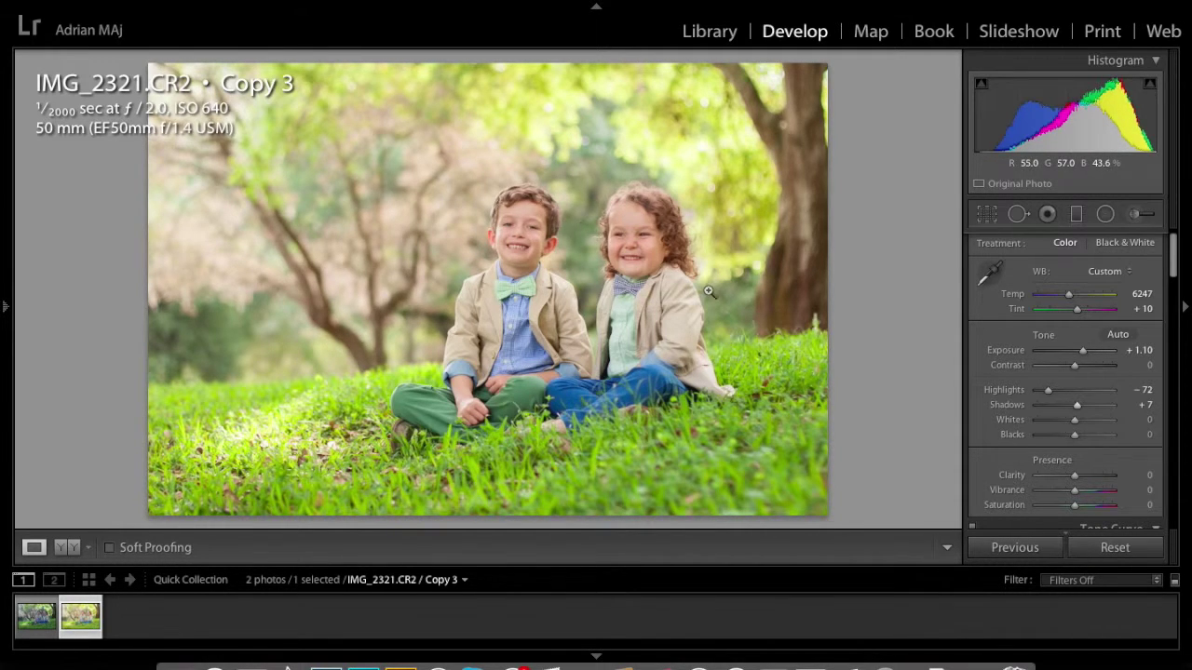
# Step: Set the photo's Whites to +45 while previewing the clipped highlight areas
pyautogui.press('alt')
pyautogui.press('alt')
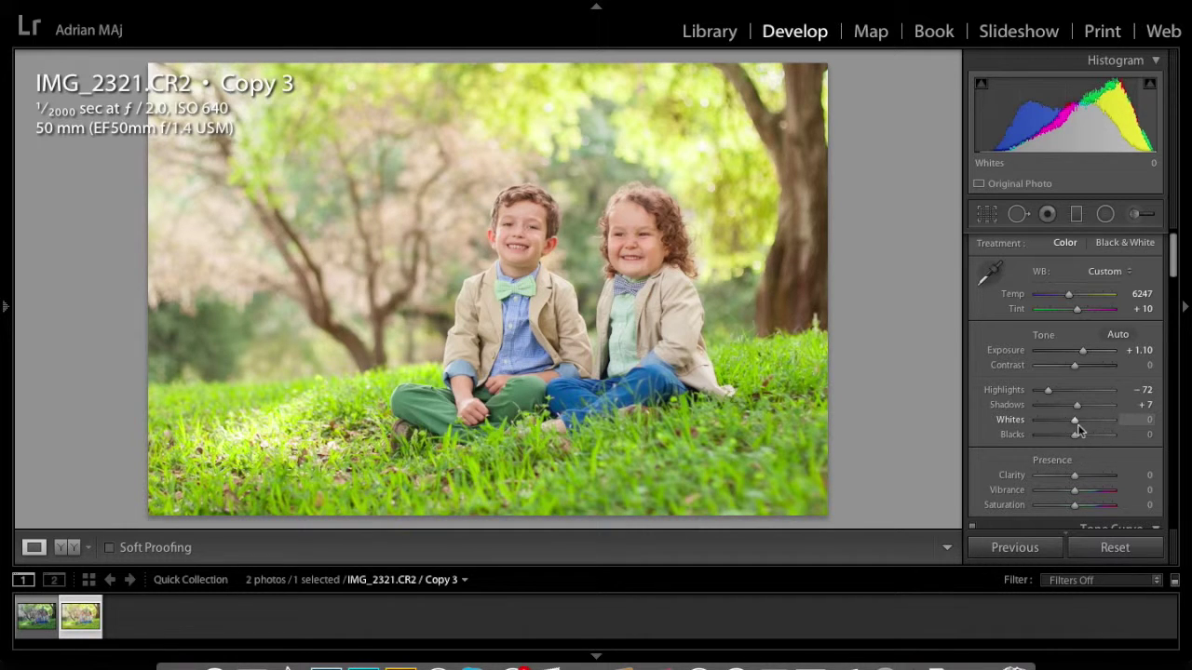
pyautogui.press('alt')
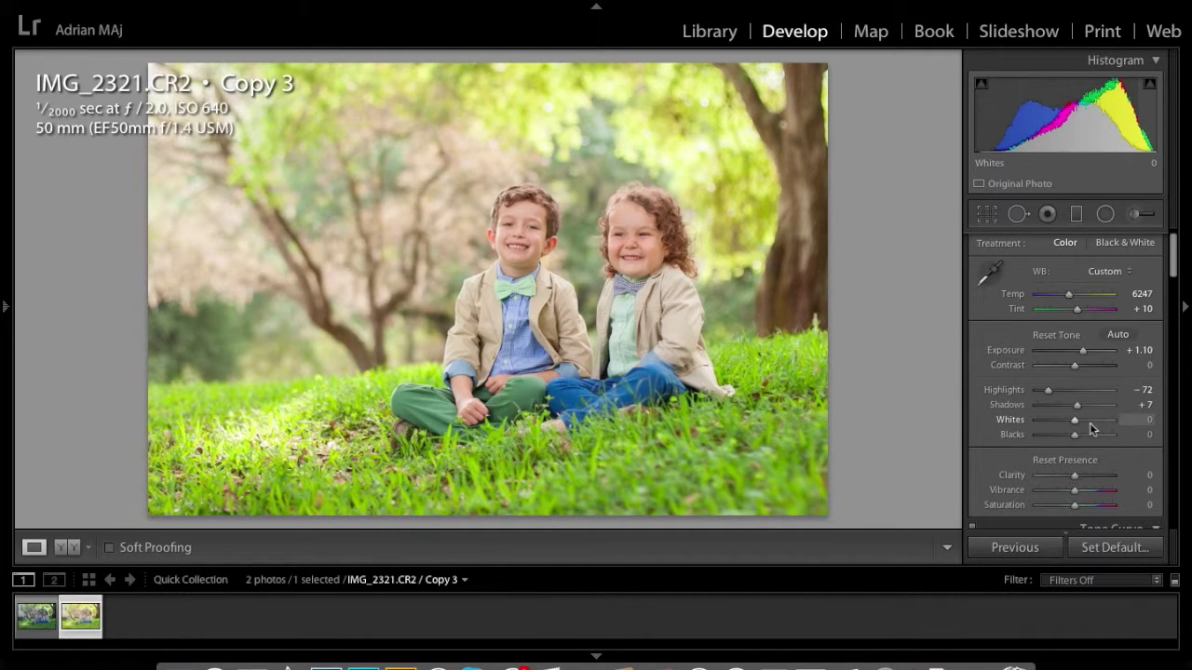
pyautogui.keyDown('alt'); pyautogui.click(1087, 423); pyautogui.keyUp('alt')
pyautogui.moveTo(1087, 421); pyautogui.dragTo(1091, 424)
pyautogui.moveTo(1094, 424); pyautogui.dragTo(1091, 421)
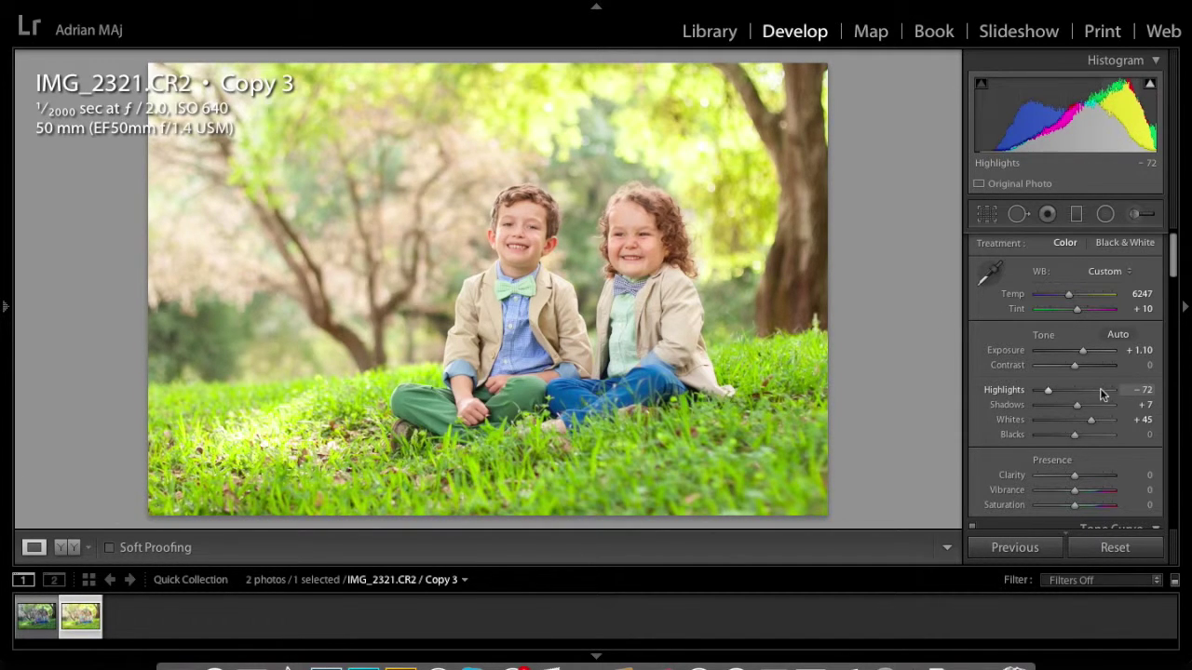
# Step: Lower the photo's Blacks to −25 while previewing the clipped shadow areas
pyautogui.press('alt')
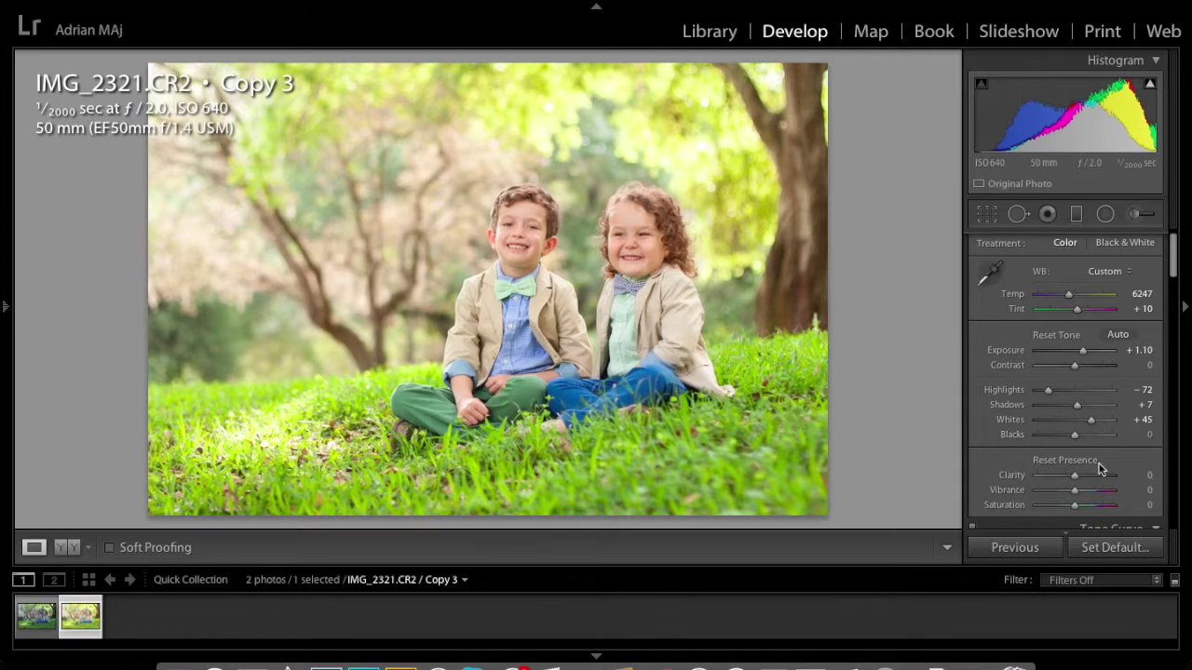
pyautogui.moveTo(1078, 439); pyautogui.dragTo(1067, 443)
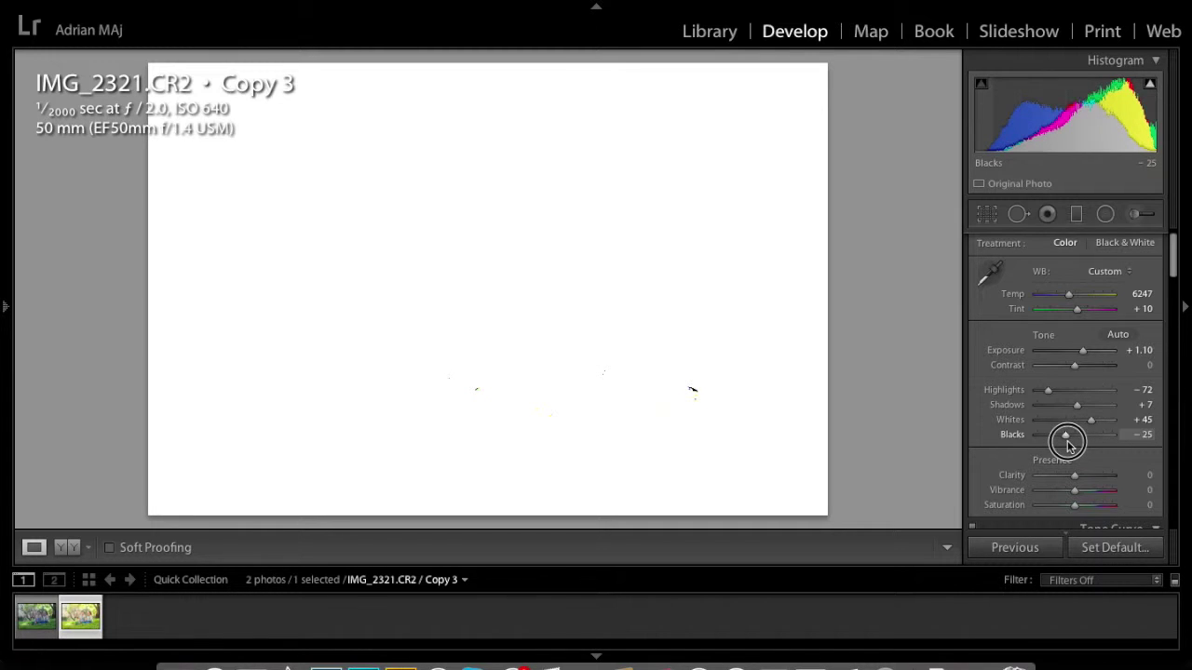
pyautogui.moveTo(1067, 439); pyautogui.dragTo(1067, 439)
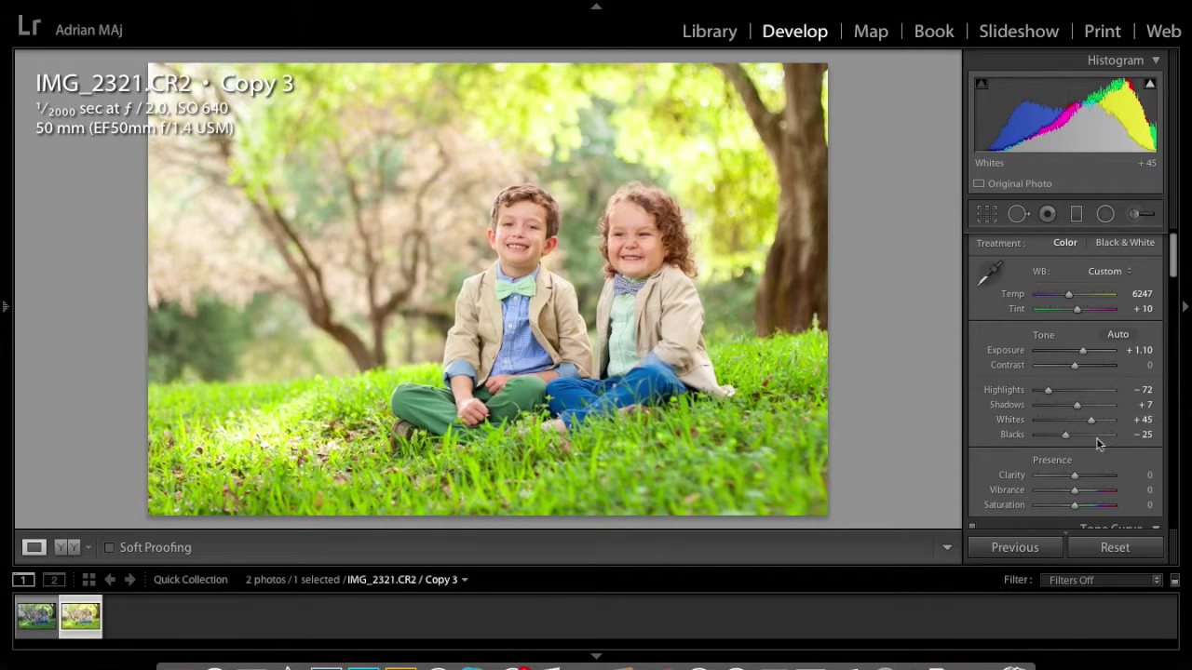
# Step: Boost the photo's colors with Vibrance +42 and Saturation +8
pyautogui.moveTo(1084, 491); pyautogui.dragTo(1092, 496)
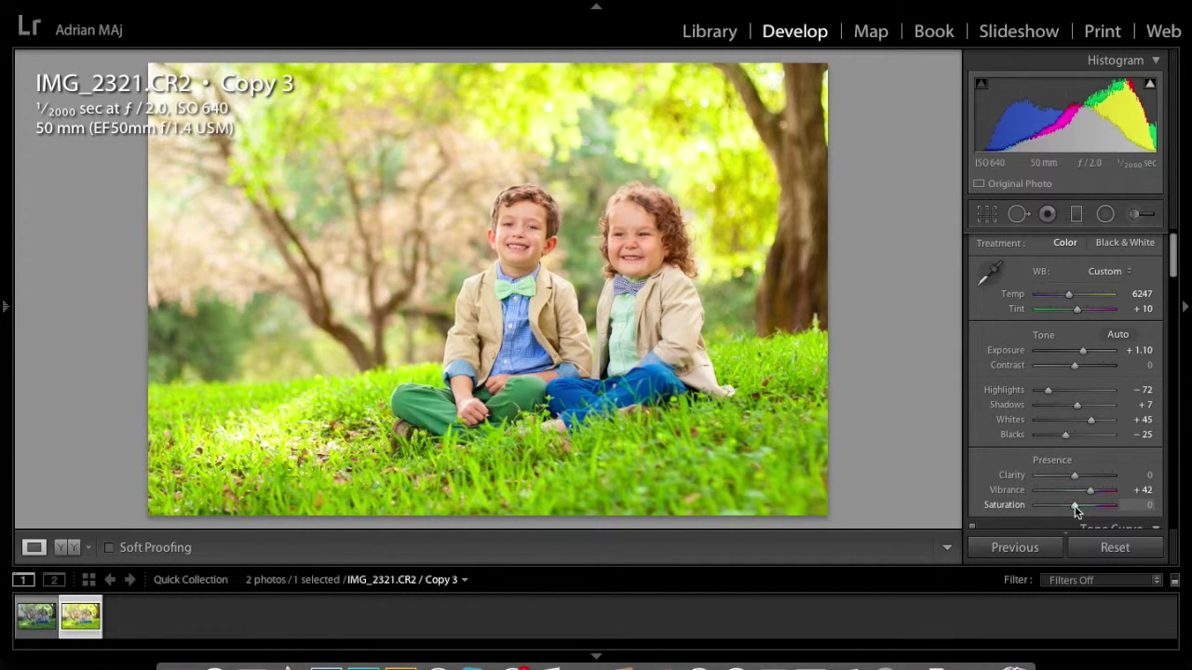
pyautogui.moveTo(1076, 510); pyautogui.dragTo(1078, 512)
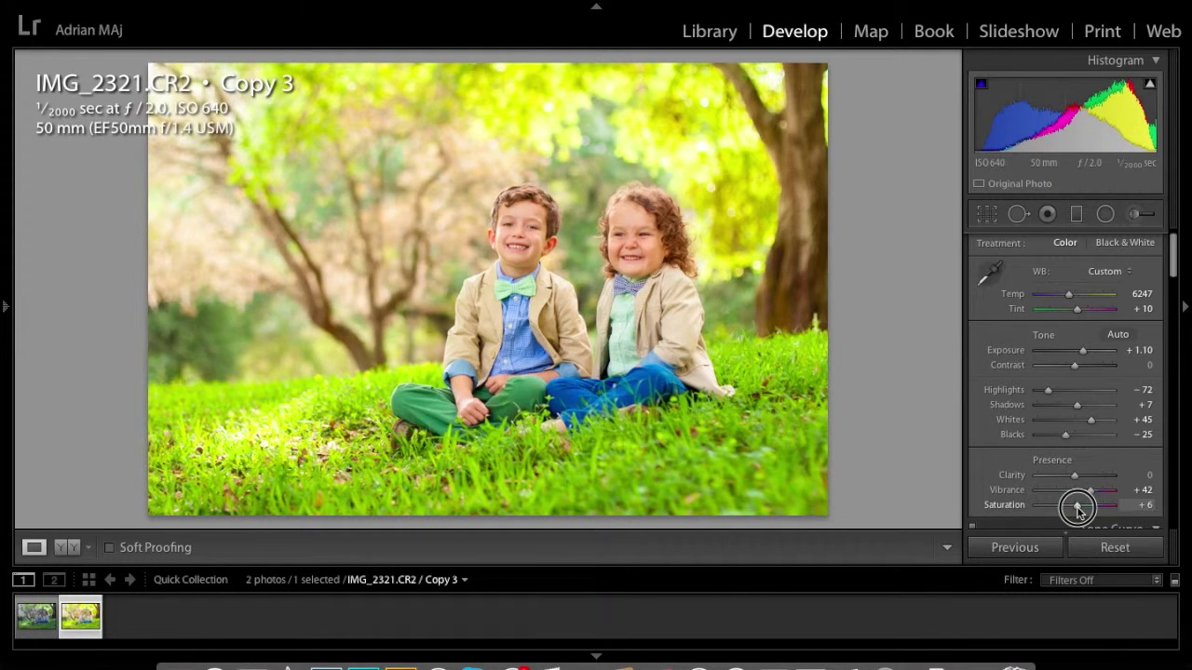
pyautogui.moveTo(1077, 510); pyautogui.dragTo(1078, 510)
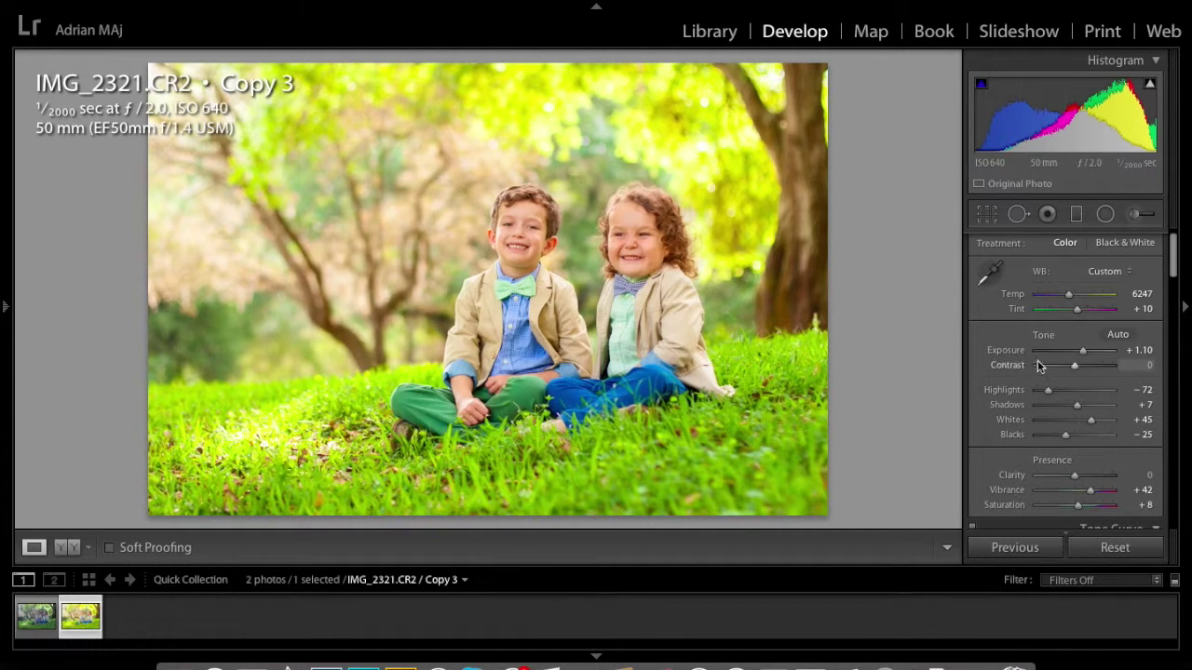
# Step: Lower the Blacks to −27 and briefly show the highlight clipping overlay on the photo
pyautogui.press('alt')
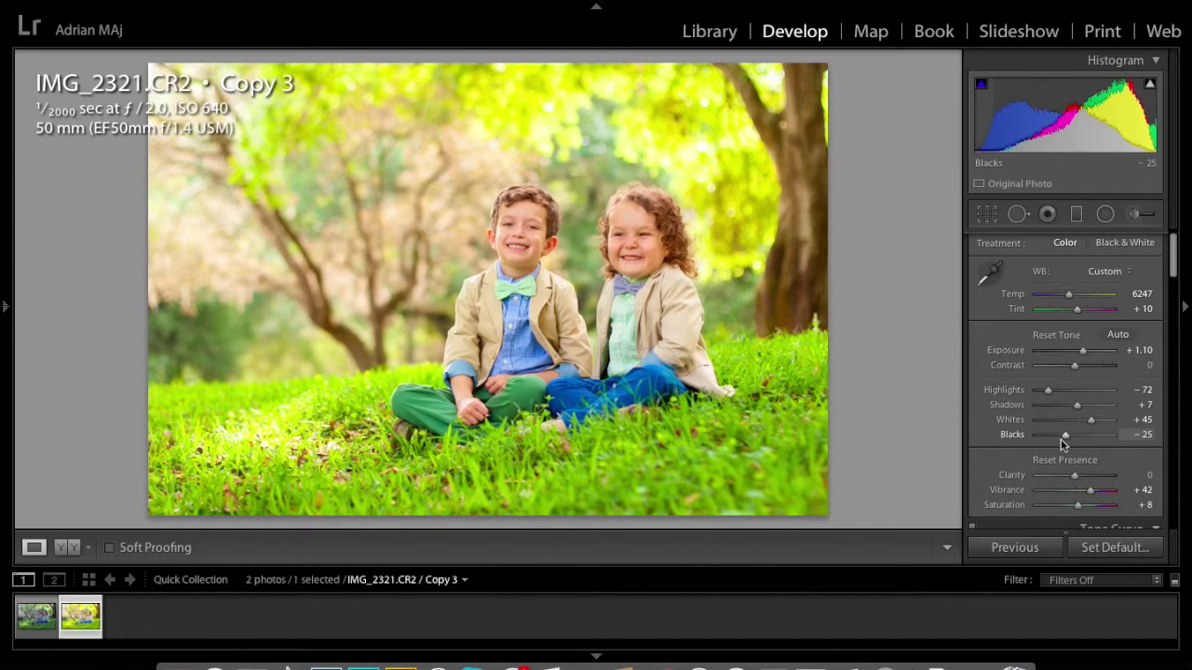
pyautogui.moveTo(1063, 435); pyautogui.dragTo(1062, 435)
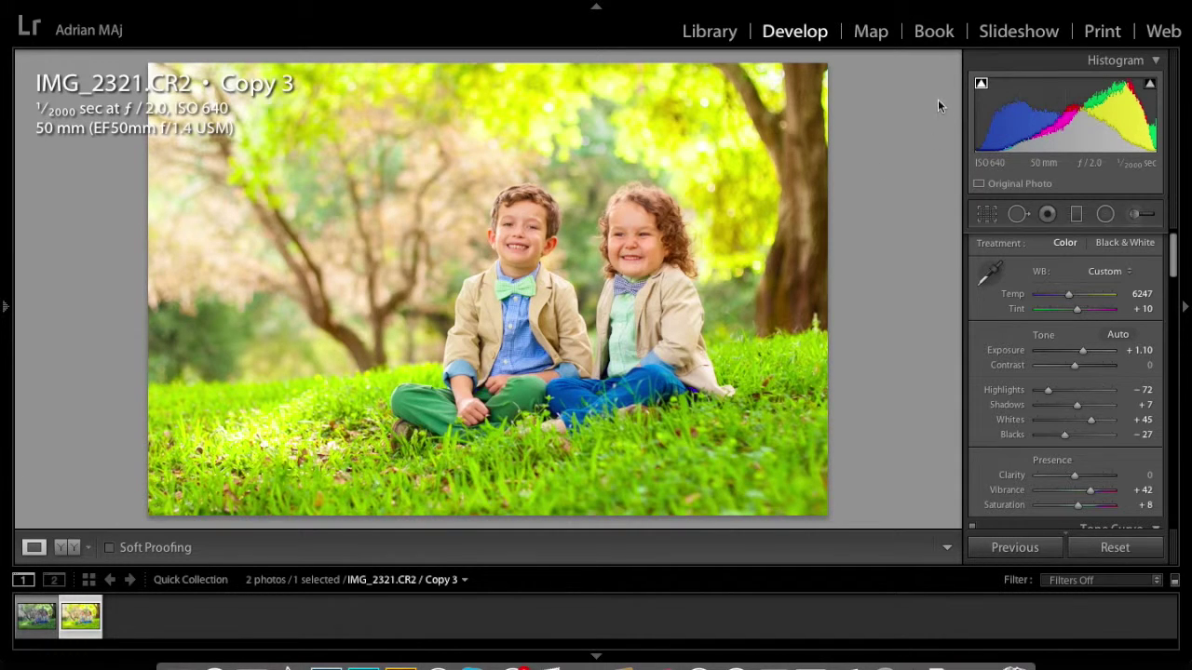
pyautogui.click(1148, 90)
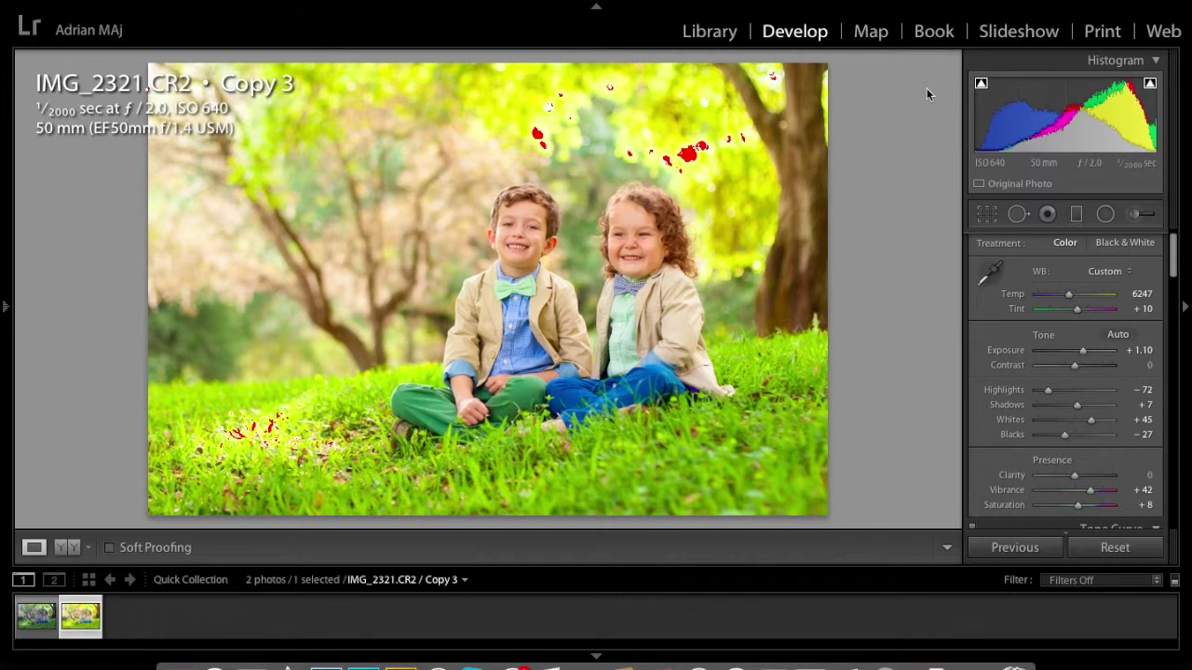
pyautogui.click(1153, 85)
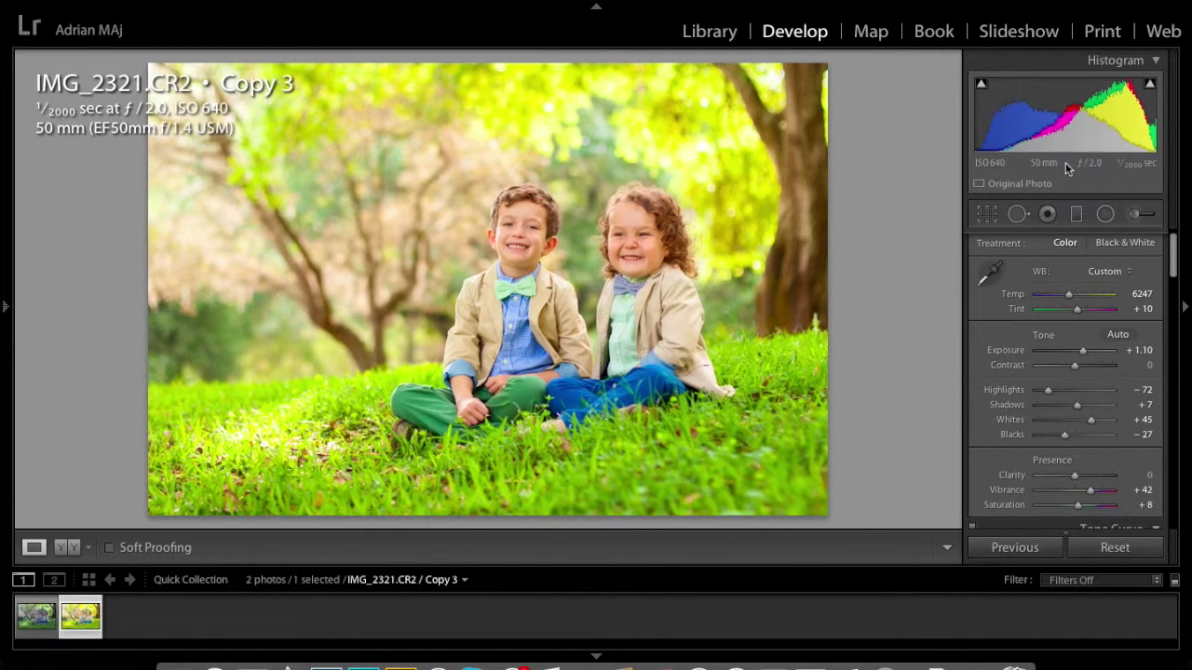
# Step: Set the sharpening amount to 66 and the luminance noise reduction to 11
pyautogui.scroll(-1, 1056, 323)
pyautogui.scroll(-20, 1058, 322)
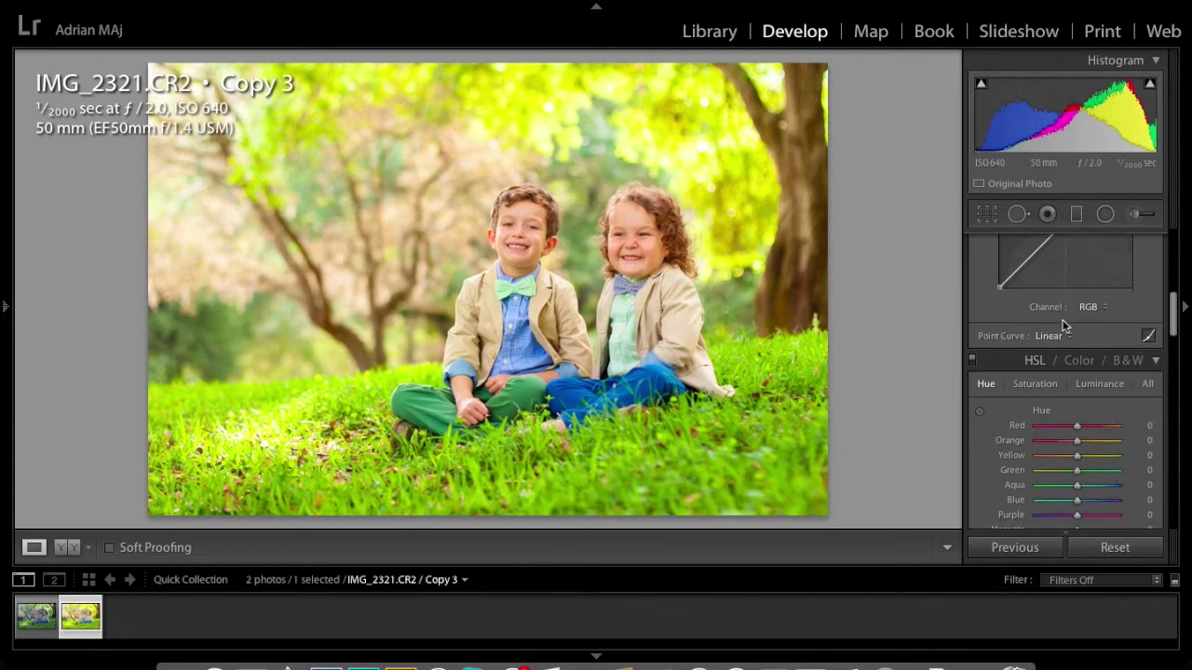
pyautogui.scroll(-6, 1062, 327)
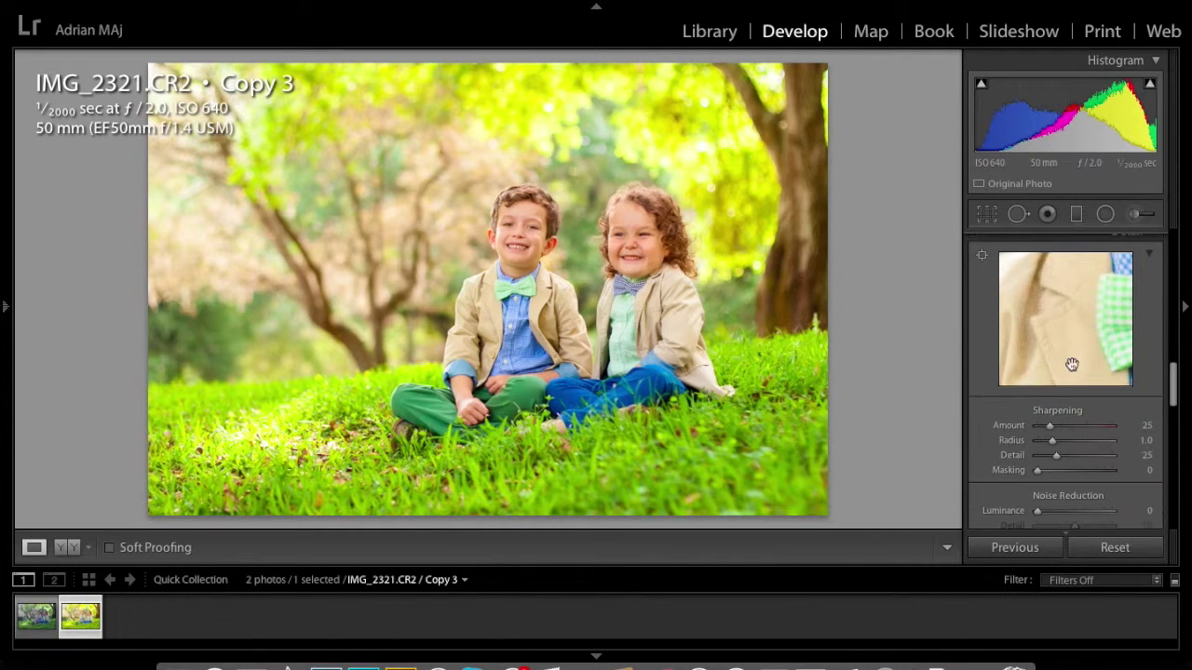
pyautogui.click(1071, 427)
pyautogui.scroll(-1, 1022, 476)
pyautogui.click(1046, 495)
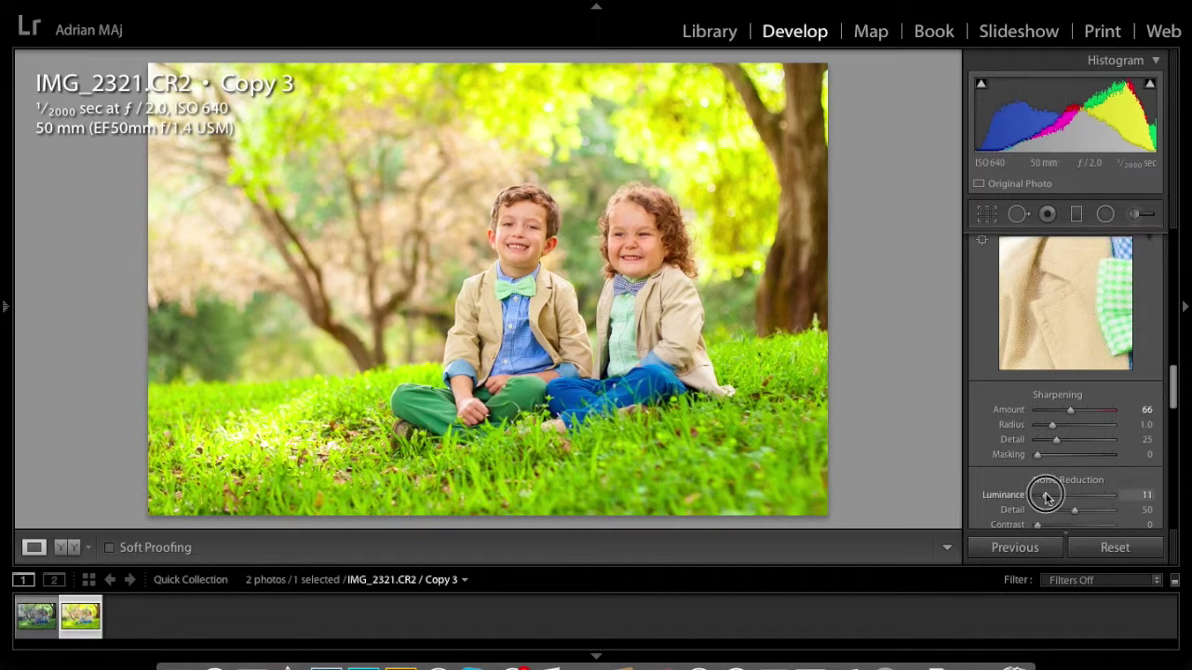
# Step: Enable Remove Chromatic Aberration and inspect the boy's trousers and the tree trunk up close for color fringing
pyautogui.scroll(-2, 1010, 456)
pyautogui.scroll(-6, 1019, 435)
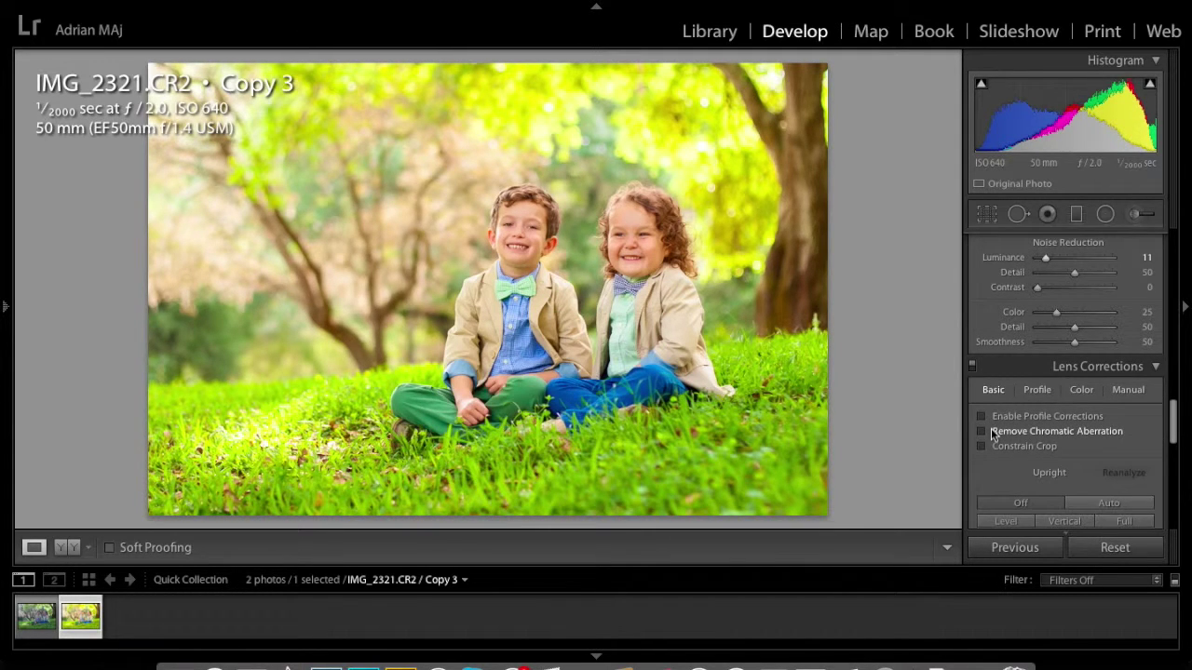
pyautogui.click(991, 432)
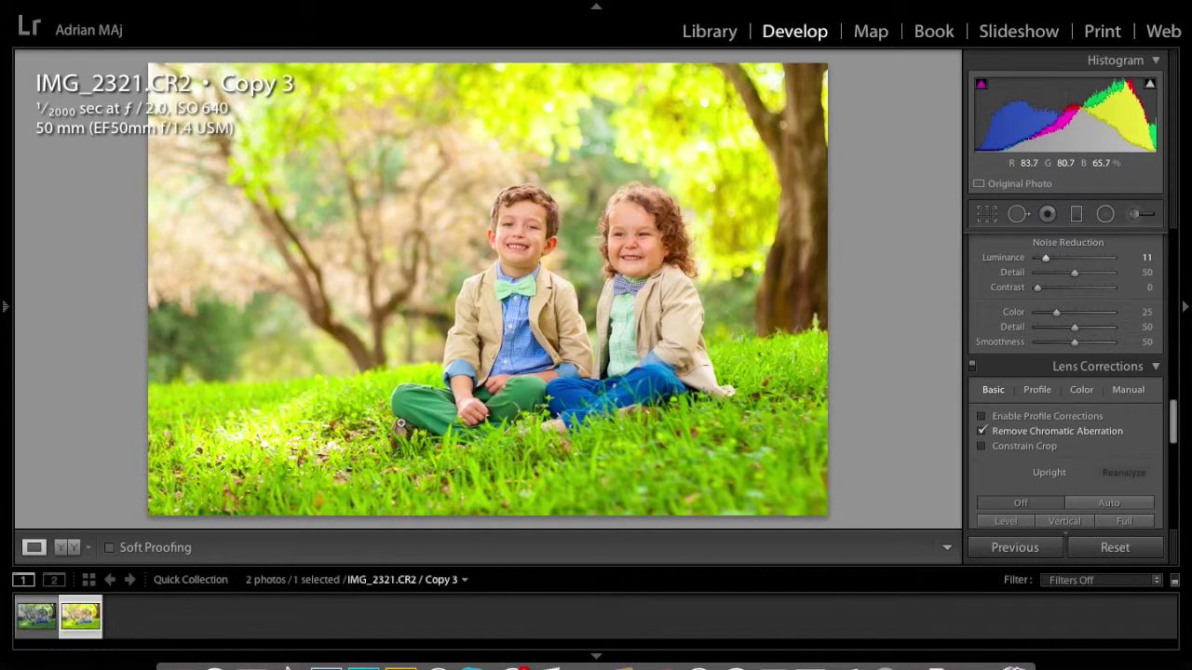
pyautogui.click(400, 425)
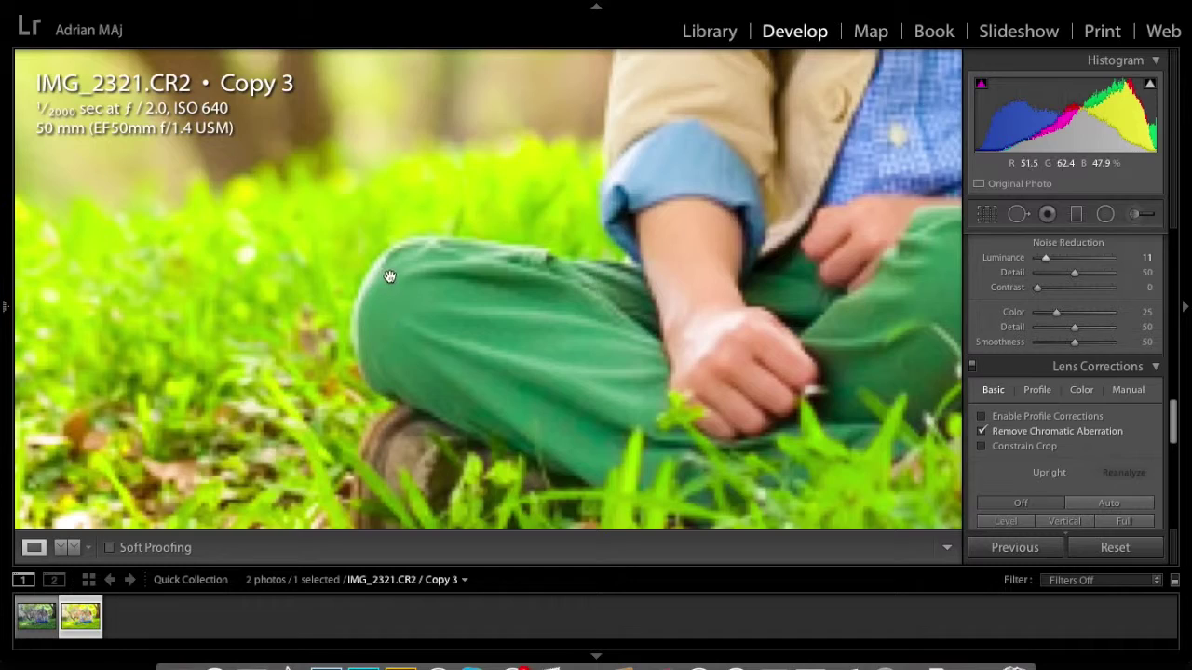
pyautogui.click(407, 338)
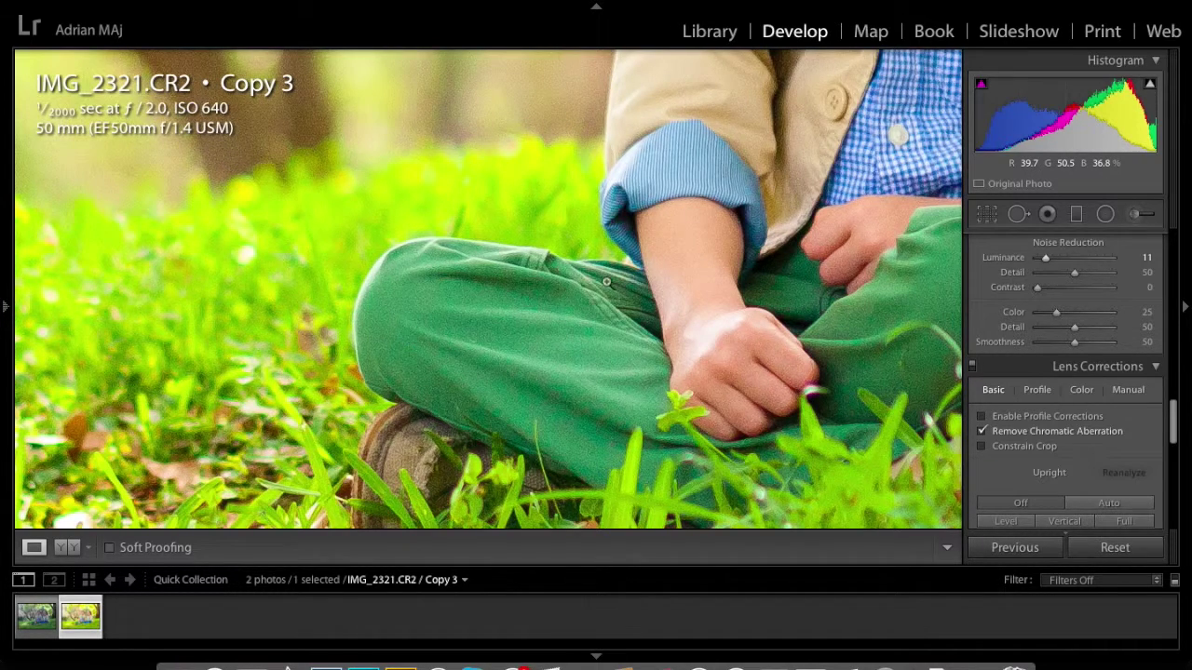
pyautogui.click(735, 229)
pyautogui.click(708, 313)
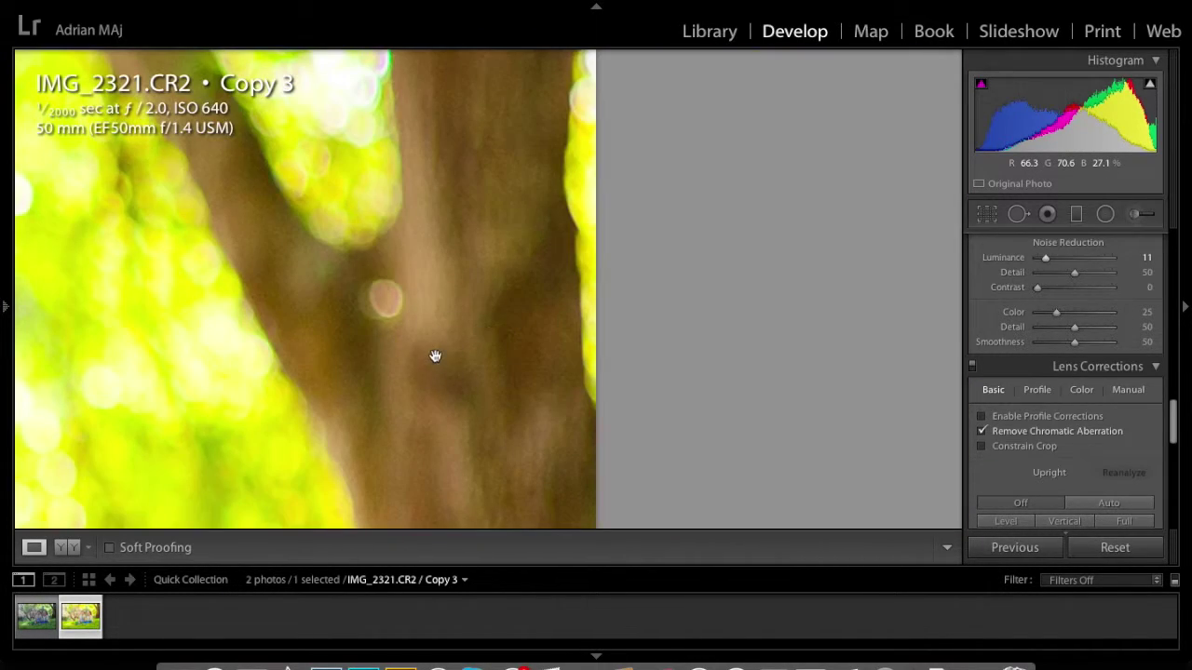
pyautogui.click(464, 362)
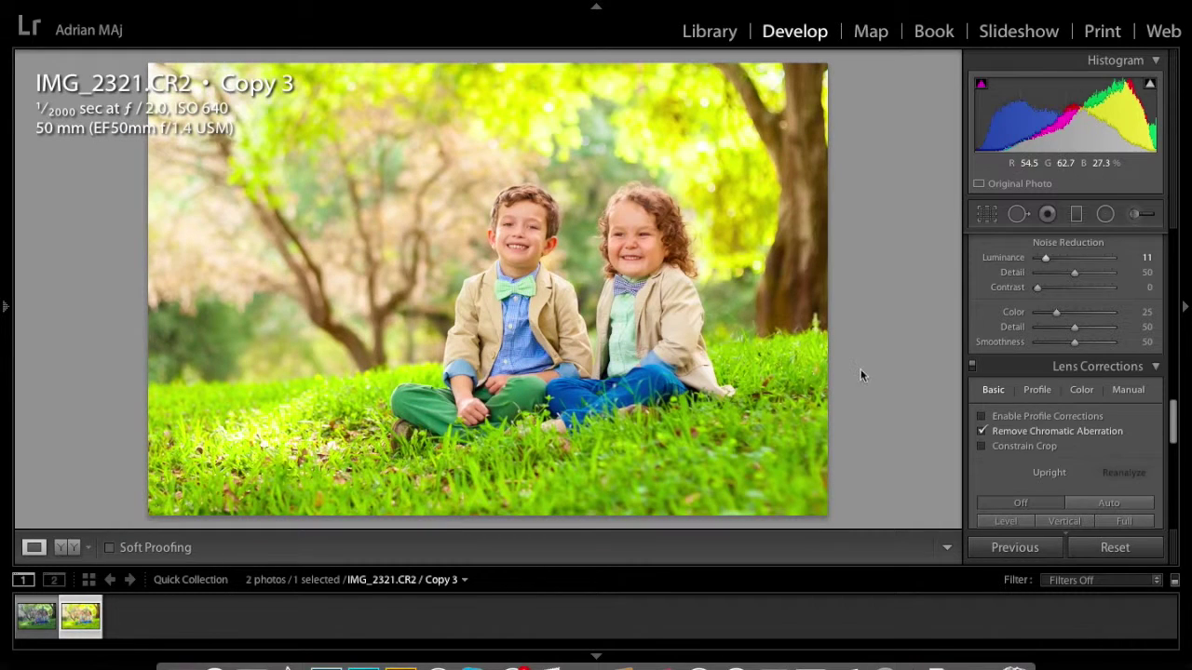
# Step: Add a post-crop vignette with amount −15 and compare the photo with its unedited version
pyautogui.scroll(-5, 1042, 372)
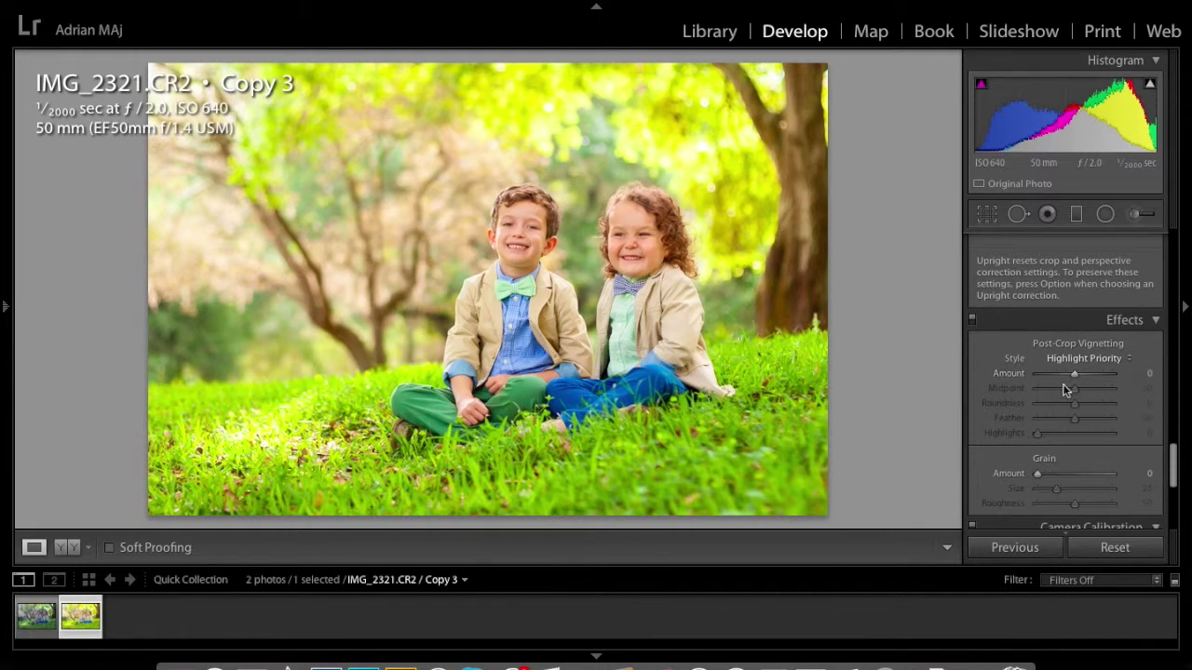
pyautogui.moveTo(1071, 373); pyautogui.dragTo(1070, 378)
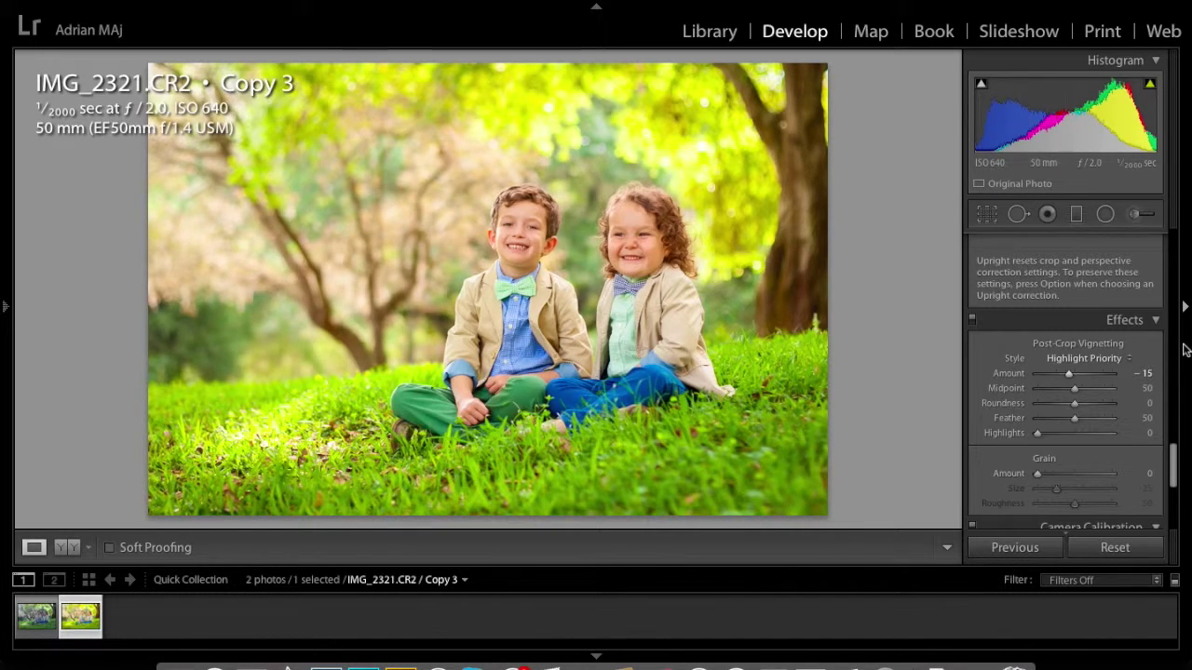
pyautogui.press('\\')
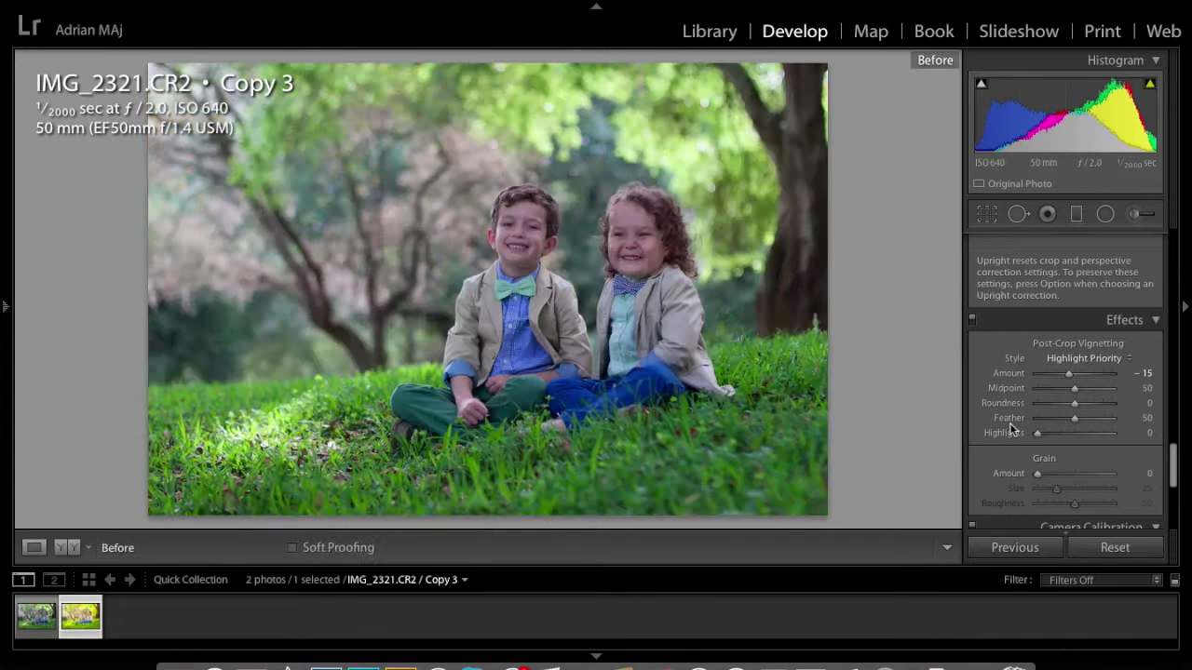
pyautogui.press('\\')
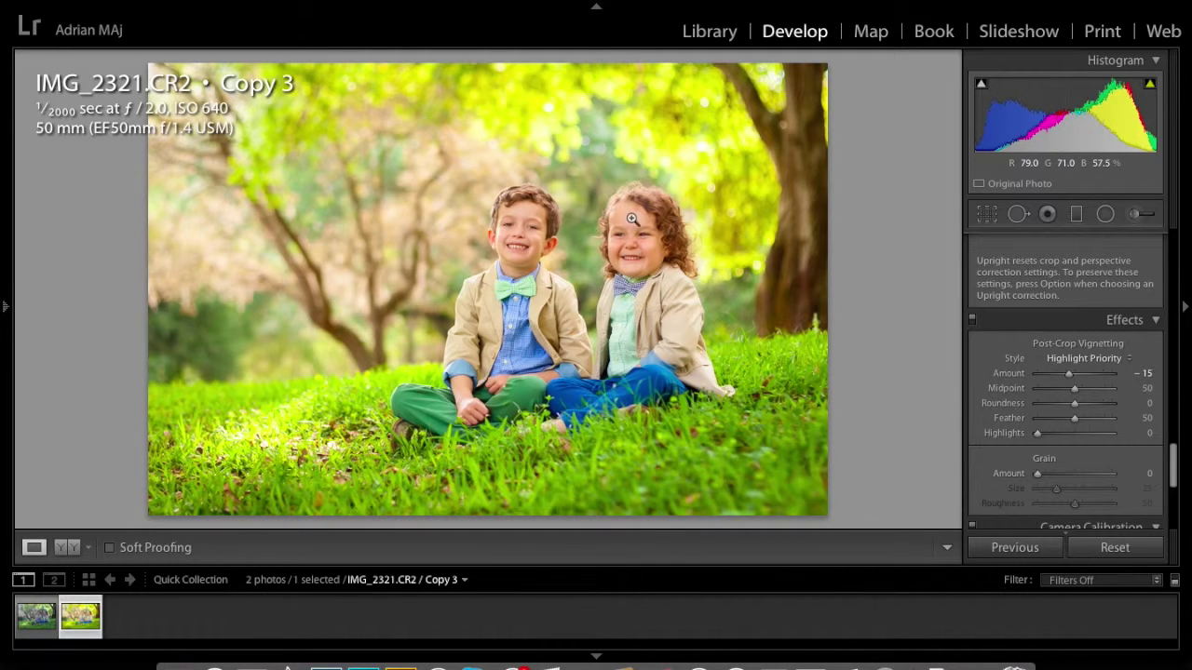
# Step: Paint the curly-haired child's face with a Burn (Darken) adjustment brush and show the mask overlay
pyautogui.click(1145, 220)
pyautogui.click(1052, 268)
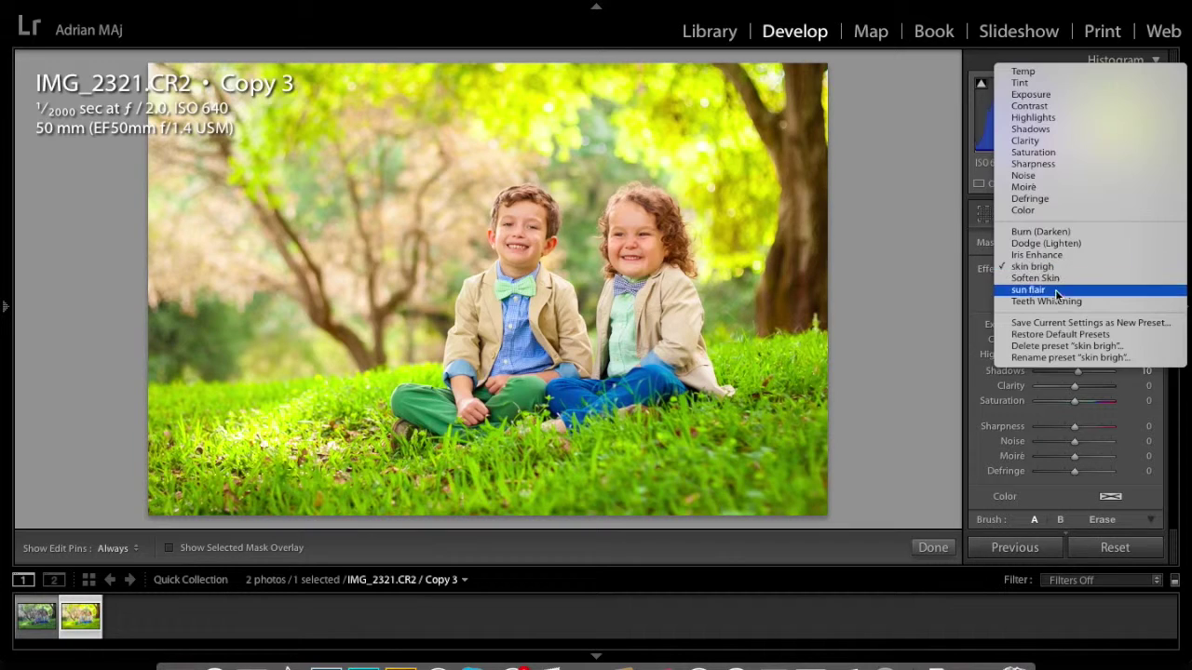
pyautogui.click(1034, 232)
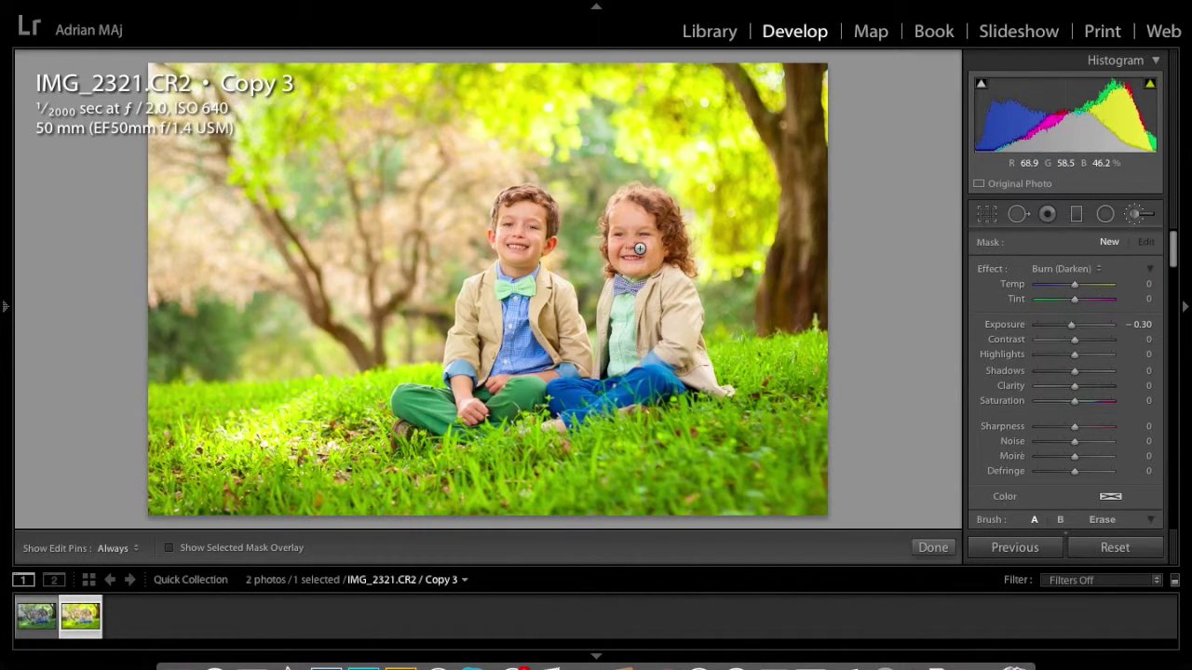
pyautogui.press('h')
pyautogui.moveTo(631, 263)
pyautogui.mouseDown()
pyautogui.moveTo(630, 218)
pyautogui.moveTo(633, 260)
pyautogui.mouseUp()
pyautogui.press('h')
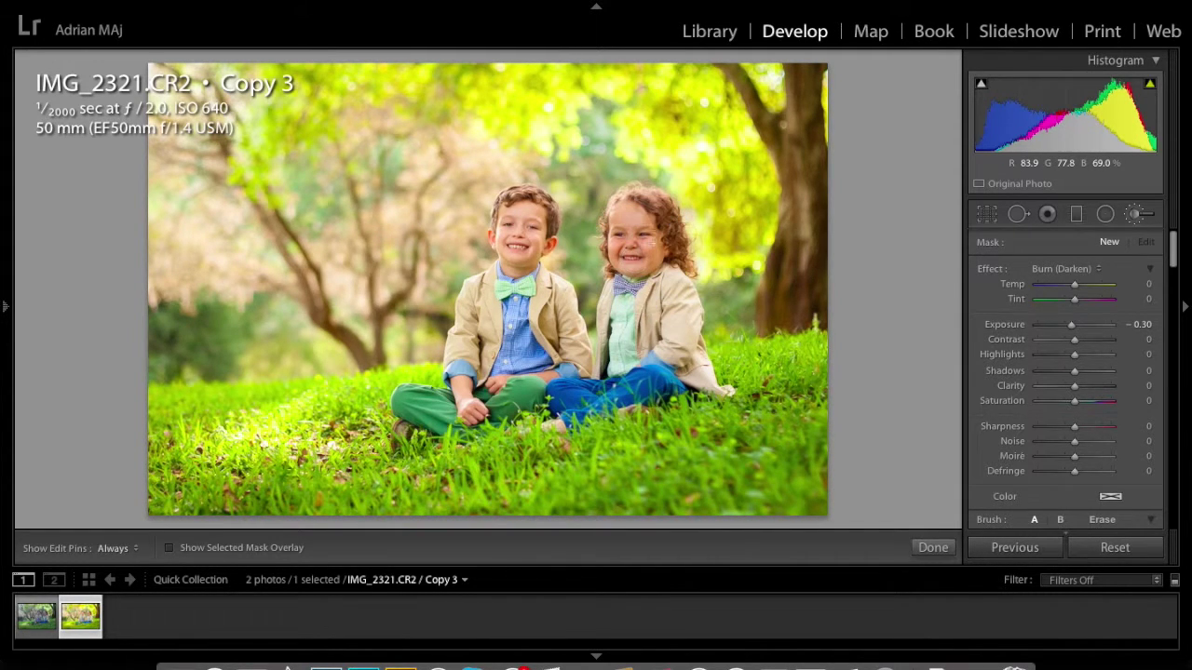
pyautogui.press('o')
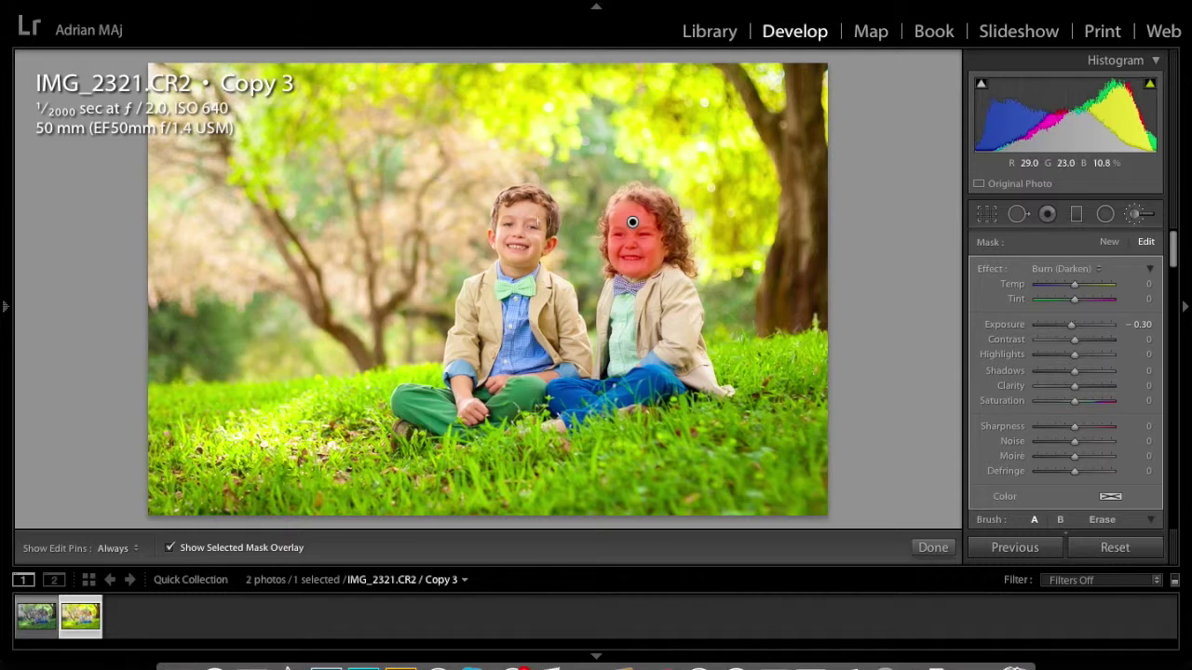
# Step: Extend the Burn (Darken) brush mask over the other child's face
pyautogui.press('h')
pyautogui.moveTo(516, 214)
pyautogui.mouseDown()
pyautogui.moveTo(524, 246)
pyautogui.moveTo(536, 228)
pyautogui.moveTo(527, 249)
pyautogui.moveTo(513, 218)
pyautogui.mouseUp()
pyautogui.press('h')
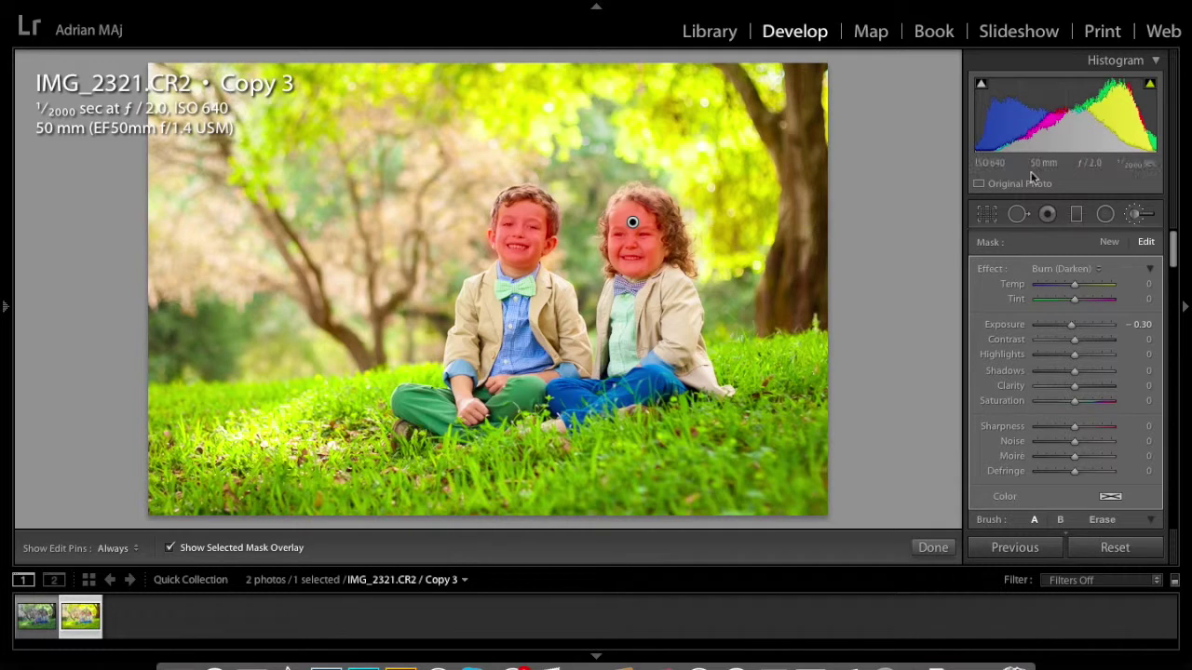
# Step: Set the face brush's Exposure to −0.13, hide the mask overlay and finish the brush adjustment
pyautogui.click(1072, 326)
pyautogui.moveTo(1072, 330); pyautogui.dragTo(1073, 331)
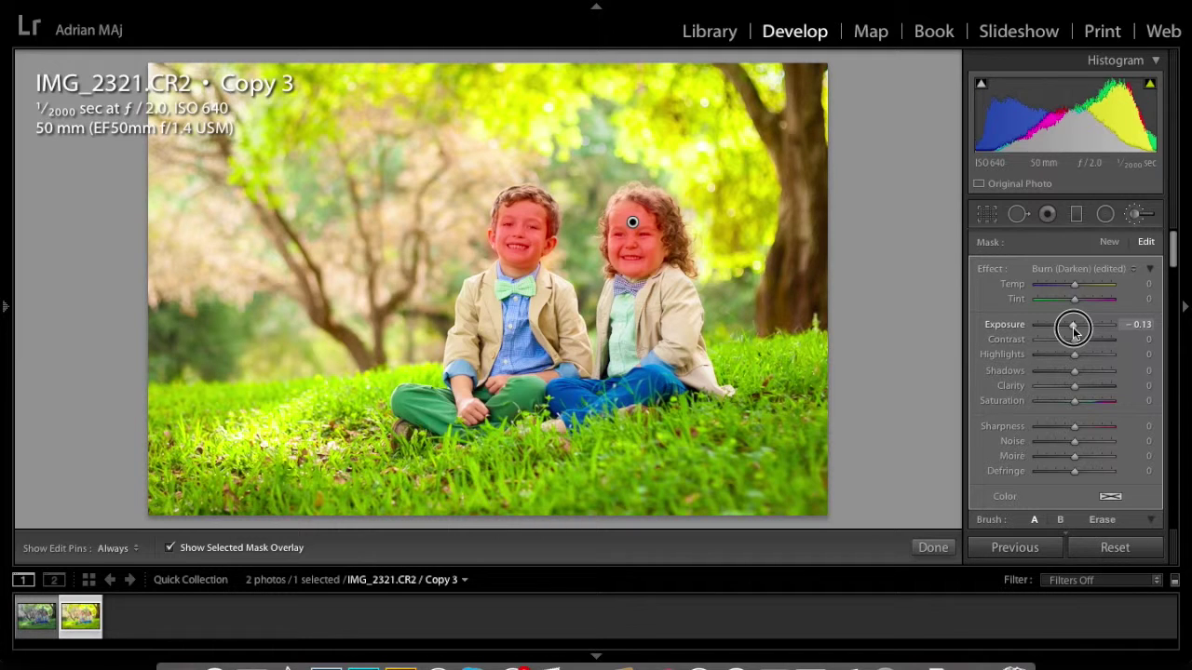
pyautogui.moveTo(1075, 327); pyautogui.dragTo(1077, 328)
pyautogui.press('o')
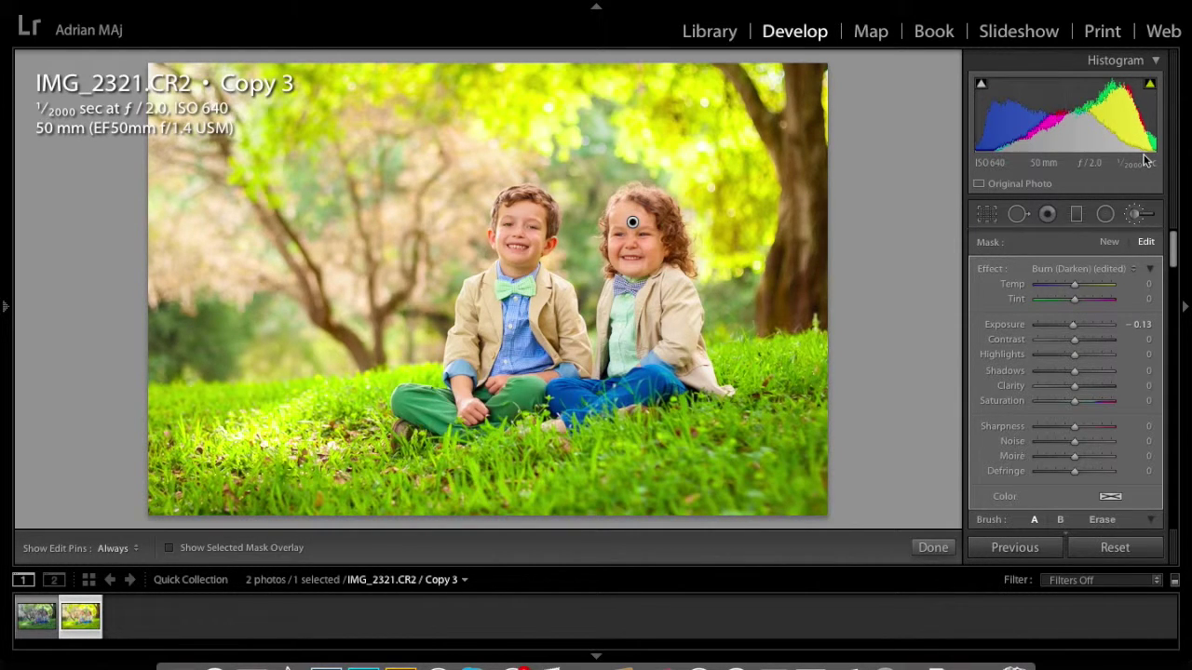
pyautogui.click(933, 548)
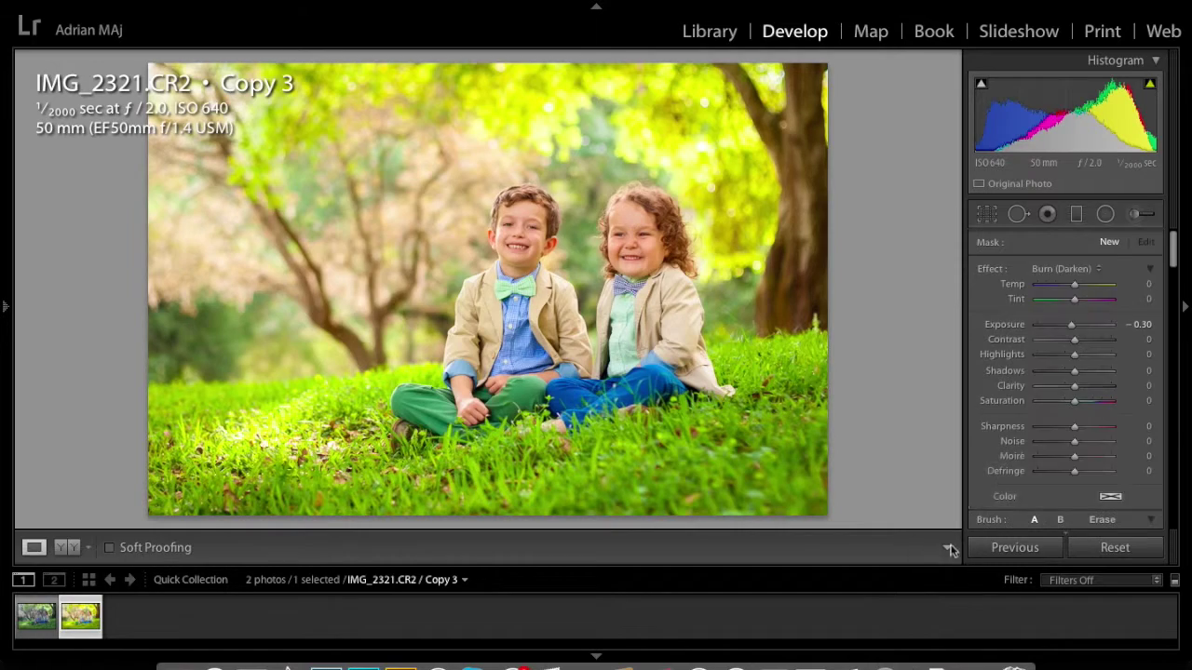
# Step: Compare the edited photo repeatedly with its unedited version
pyautogui.press('\\')
pyautogui.press('\\')
pyautogui.press('\\')
pyautogui.press('\\')
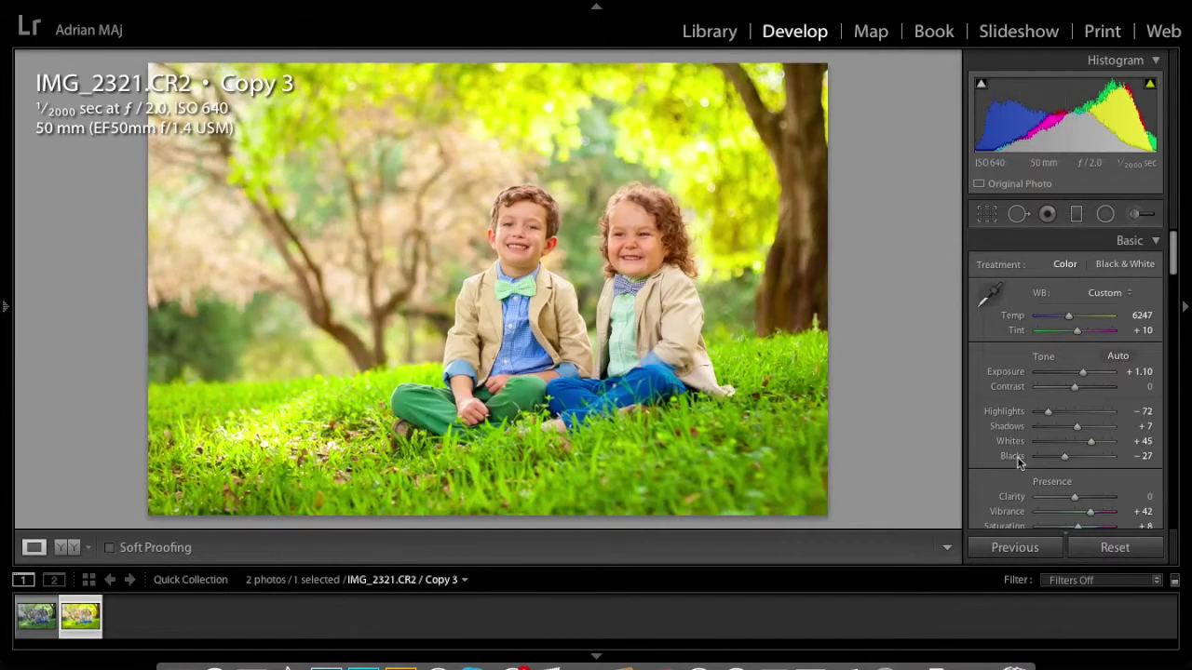
pyautogui.press('\\')
pyautogui.press('\\')
pyautogui.press('\\')
pyautogui.press('\\')
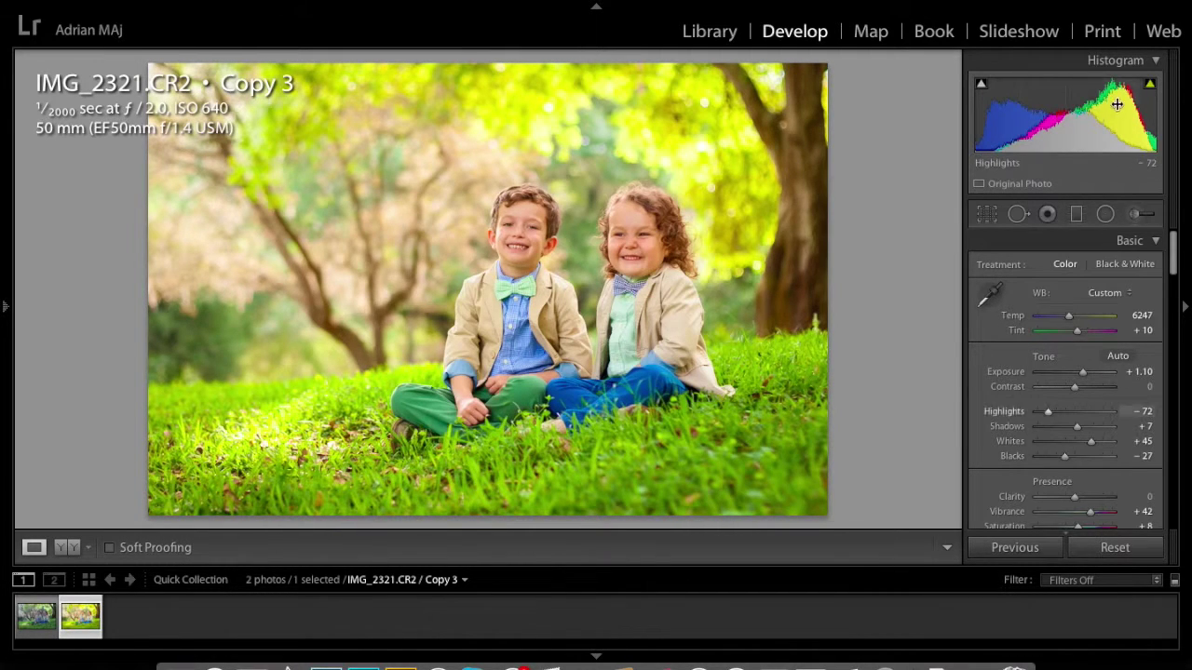
# Step: Try raising the Whites to +56 and undo the change
pyautogui.moveTo(1092, 441); pyautogui.dragTo(1097, 445)
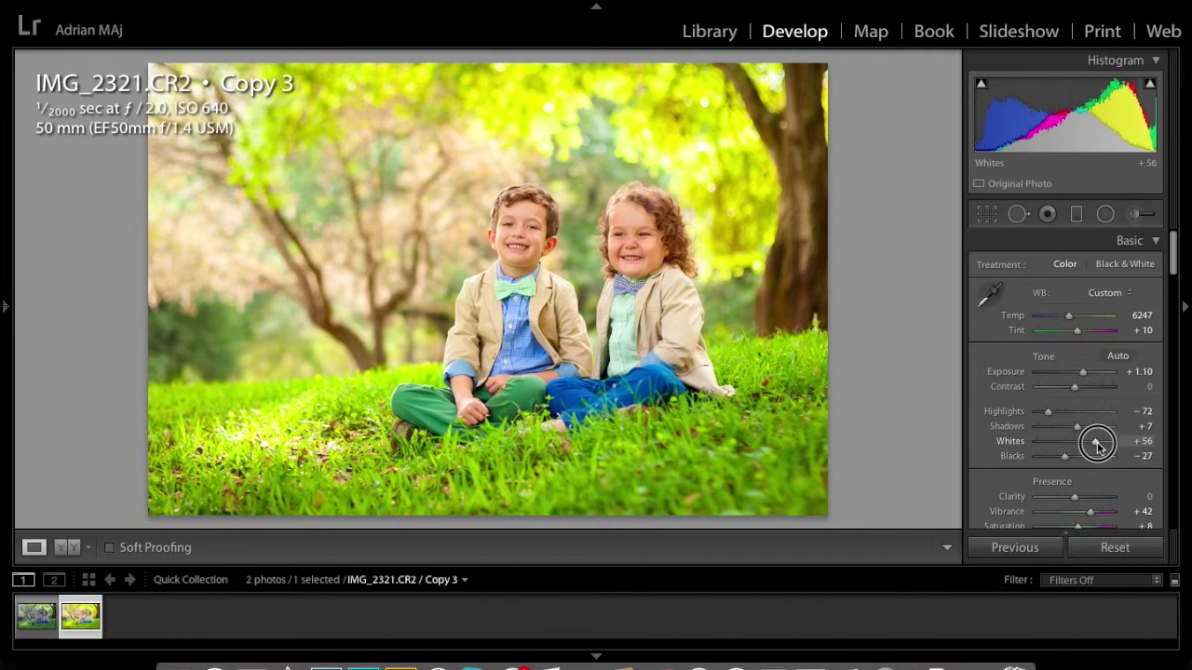
pyautogui.hotkey('ctrl', 'z')
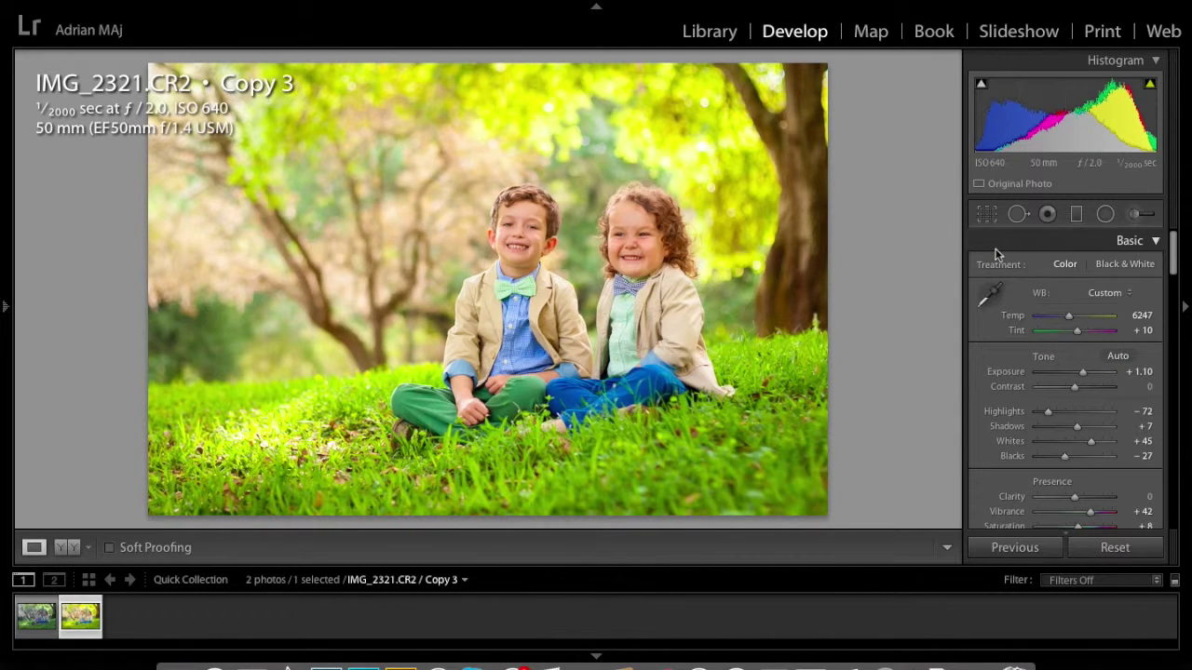
# Step: Inspect the curly-haired child's face, the blurred tree background and the bright foliage highlights beside the trunk at close range
pyautogui.click(633, 244)
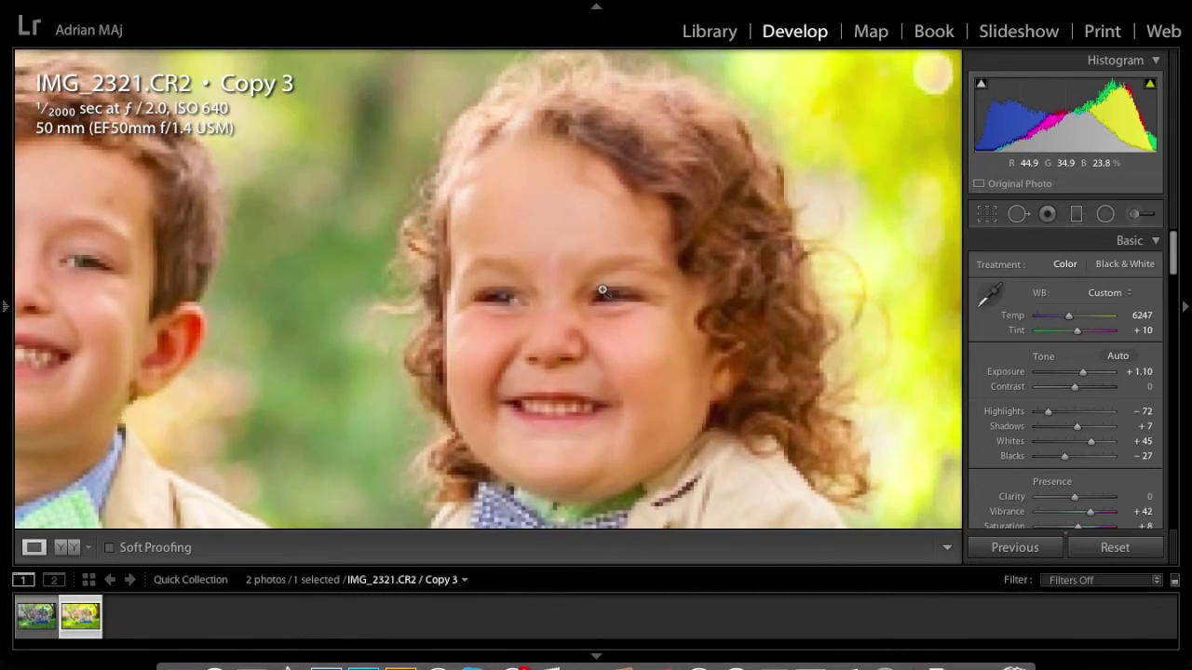
pyautogui.click(602, 290)
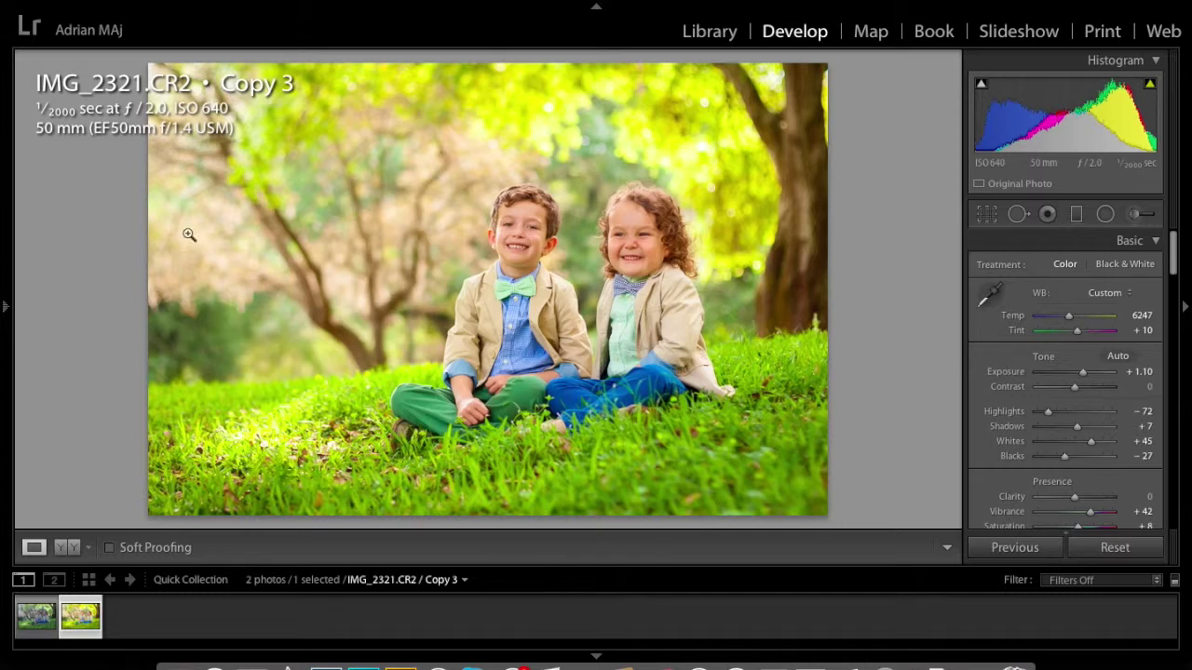
pyautogui.click(229, 313)
pyautogui.moveTo(291, 260); pyautogui.dragTo(320, 398)
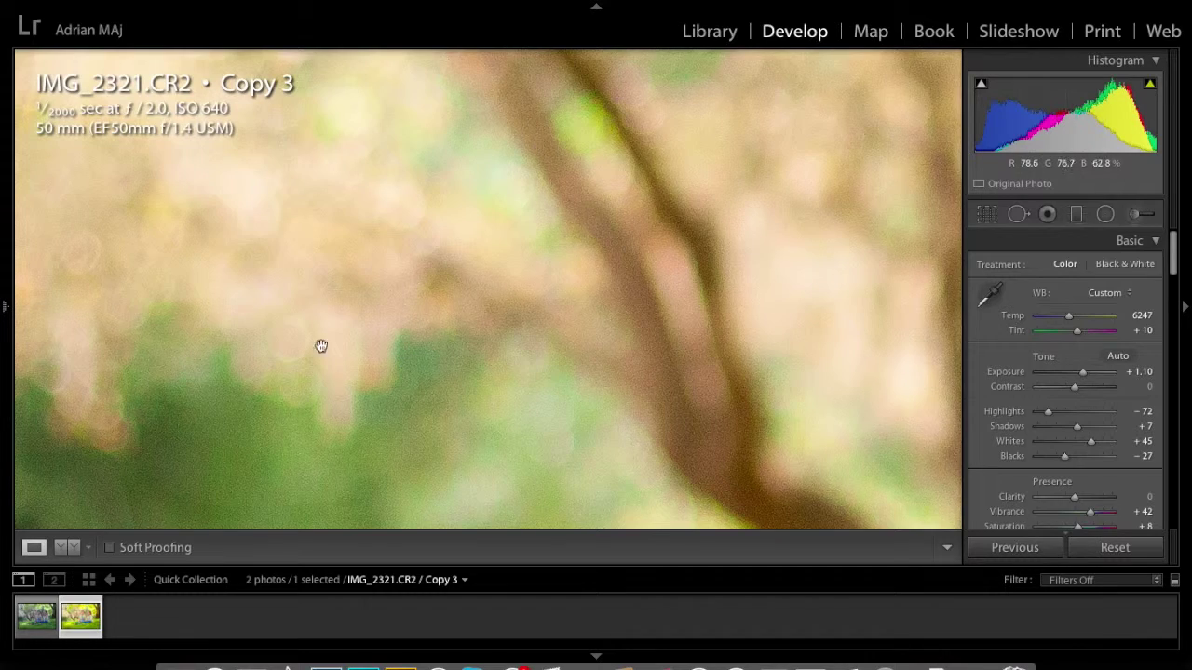
pyautogui.click(467, 250)
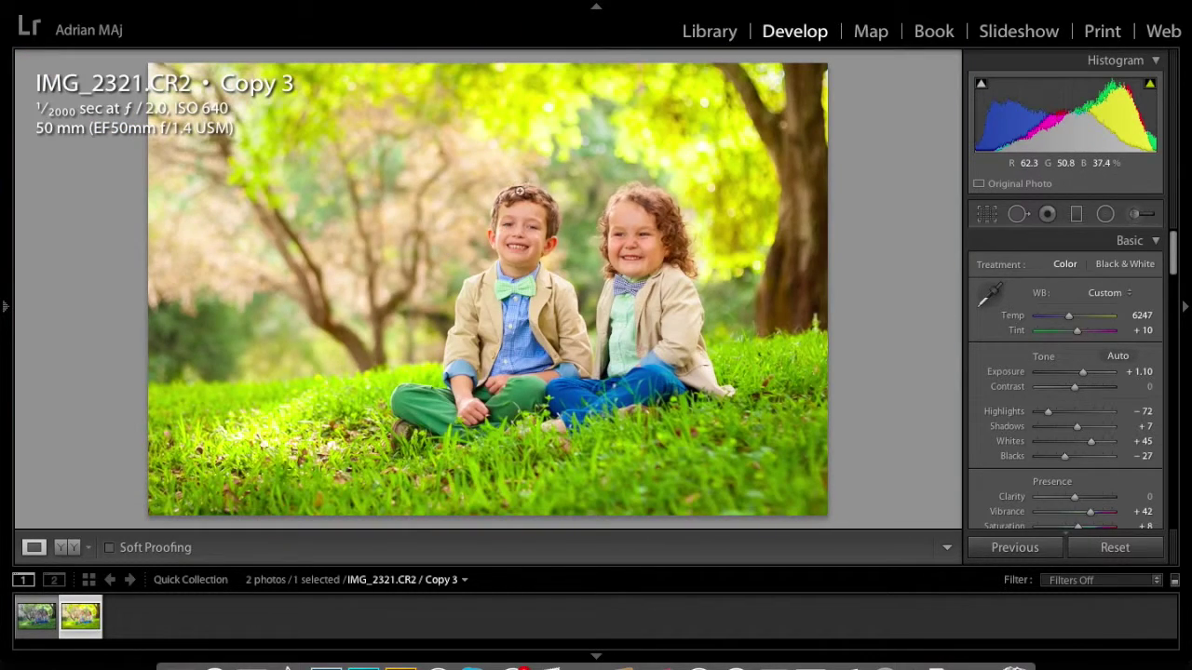
pyautogui.click(742, 288)
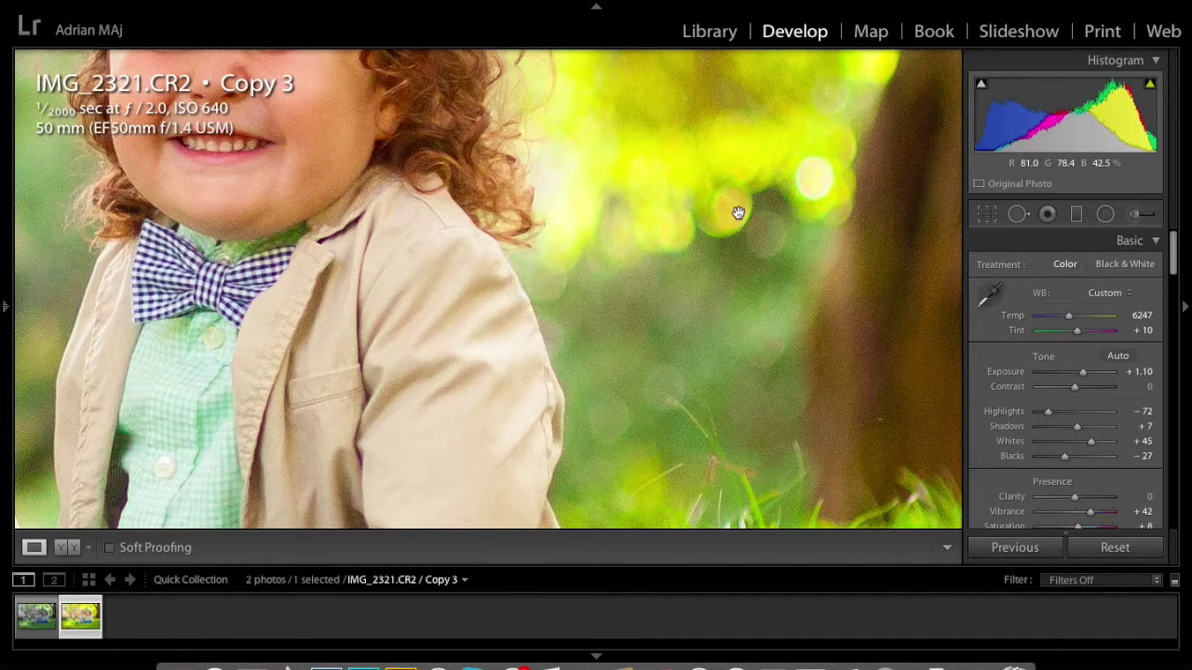
pyautogui.moveTo(738, 214); pyautogui.dragTo(798, 165)
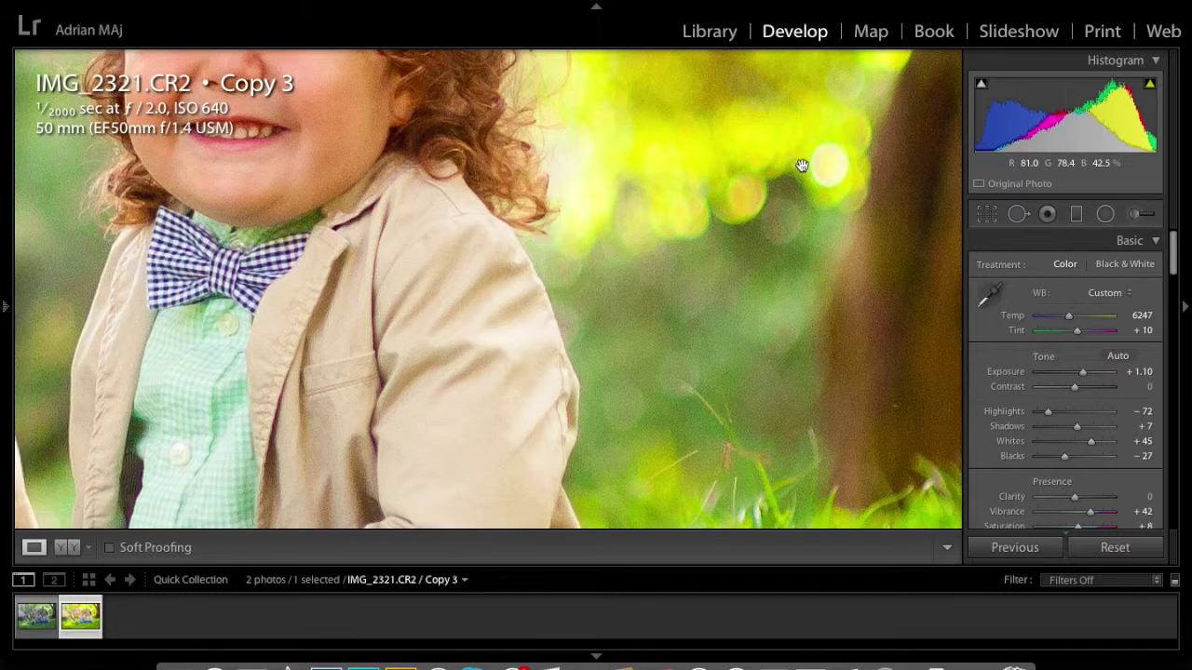
pyautogui.click(793, 164)
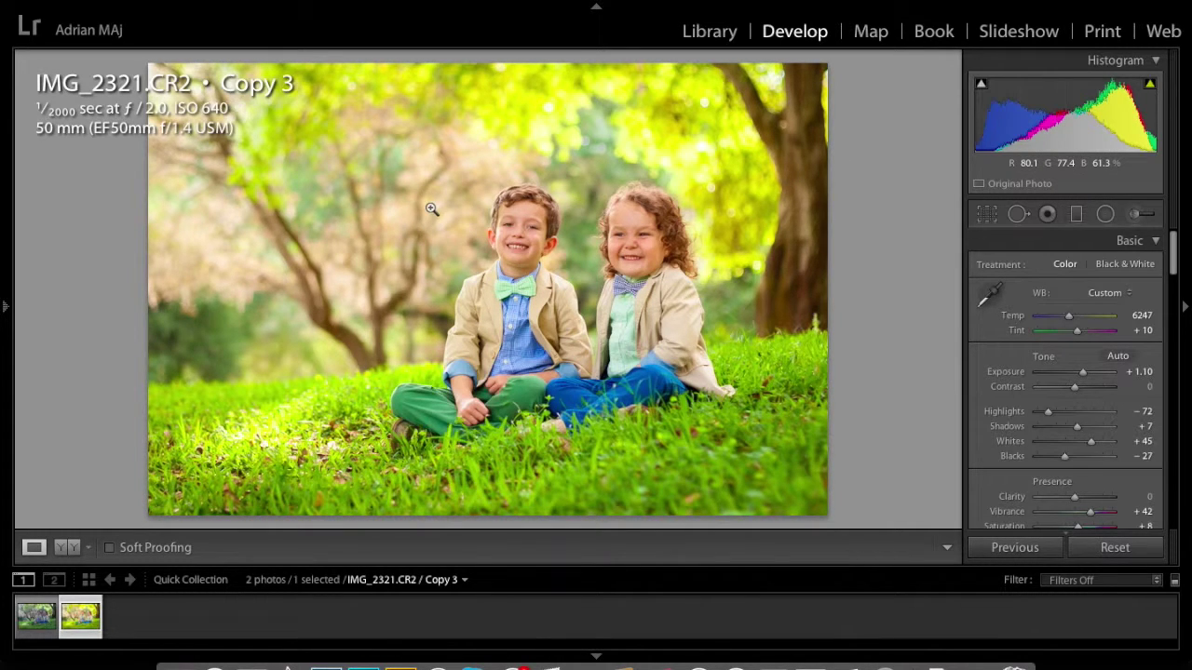
# Step: Compare the edited Copy 3 with the unedited Copy 2 and with its own before view
pyautogui.press('Left')
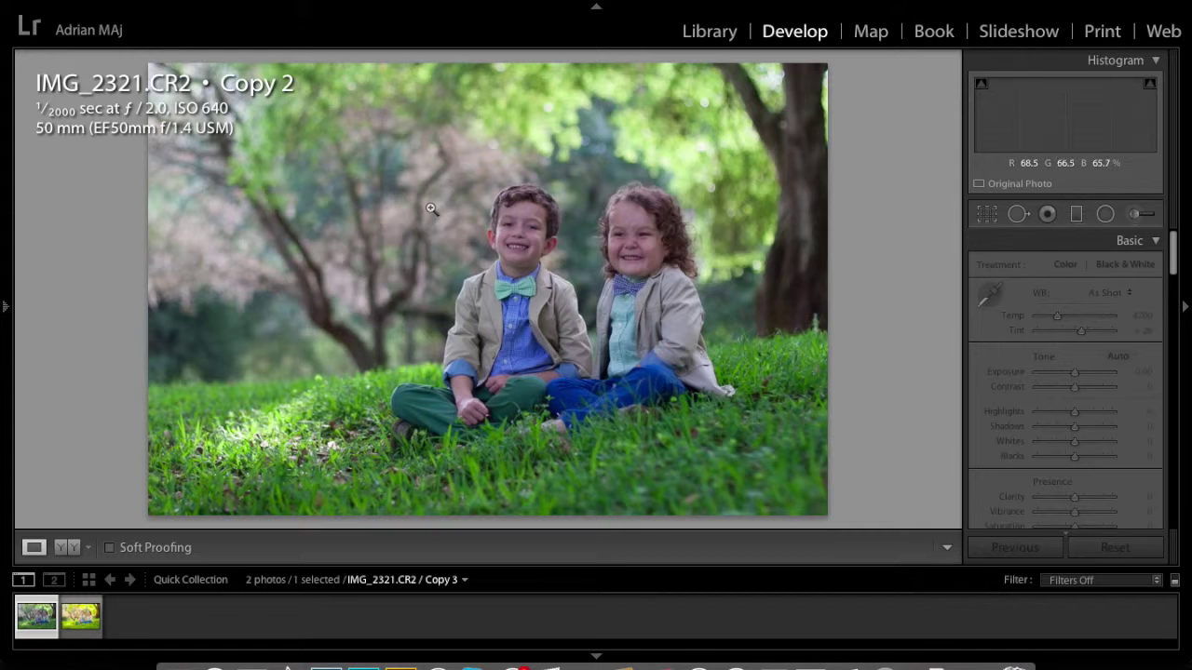
pyautogui.press('\\')
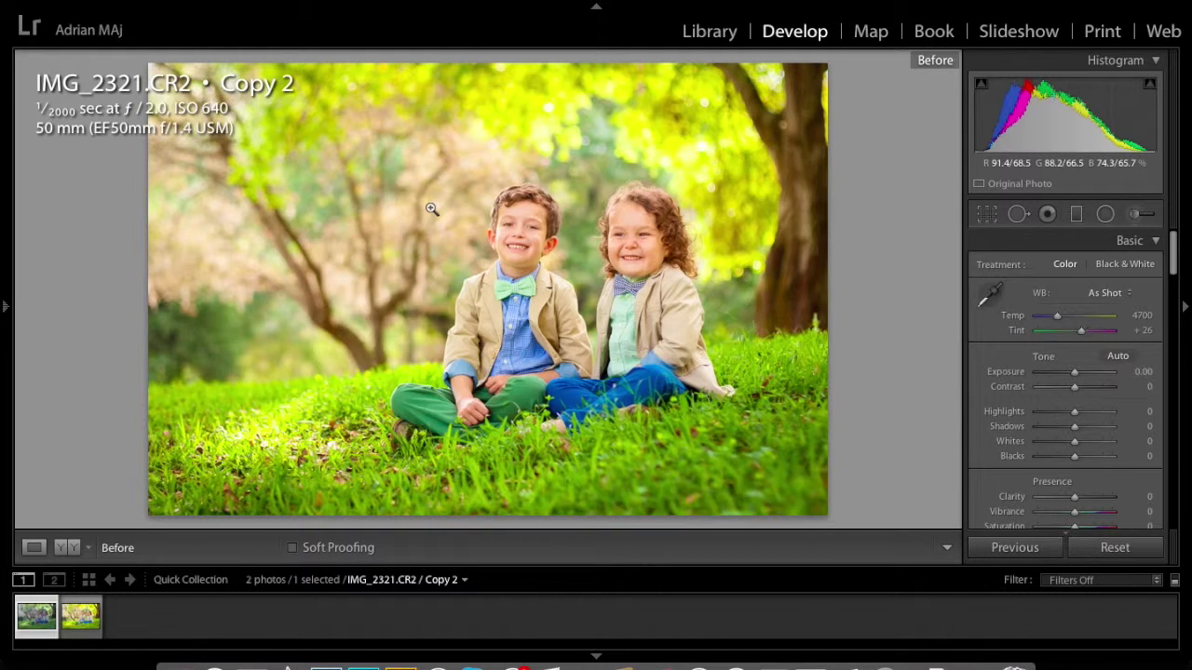
pyautogui.press('Right')
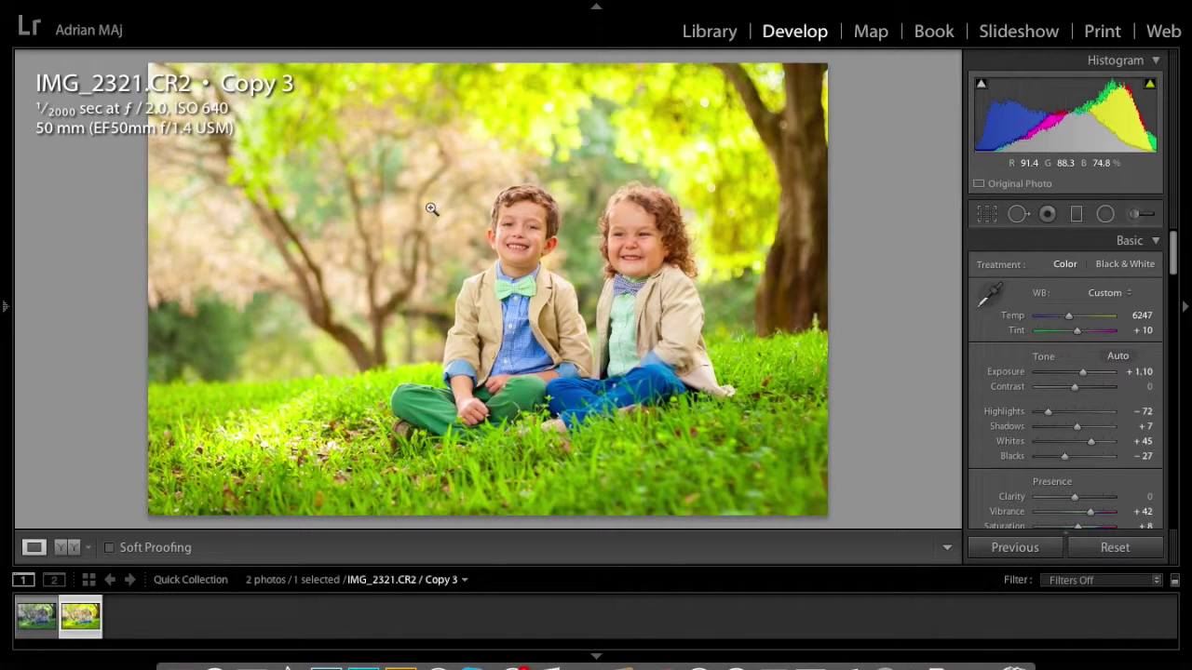
pyautogui.press('\\')
pyautogui.press('\\')
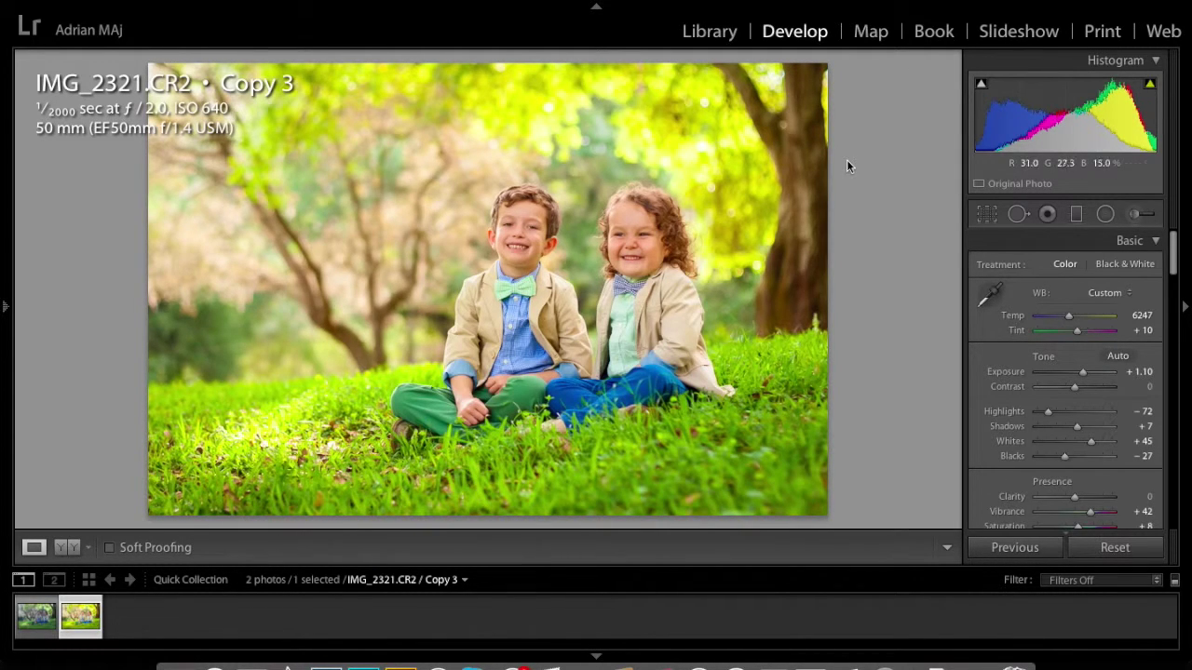